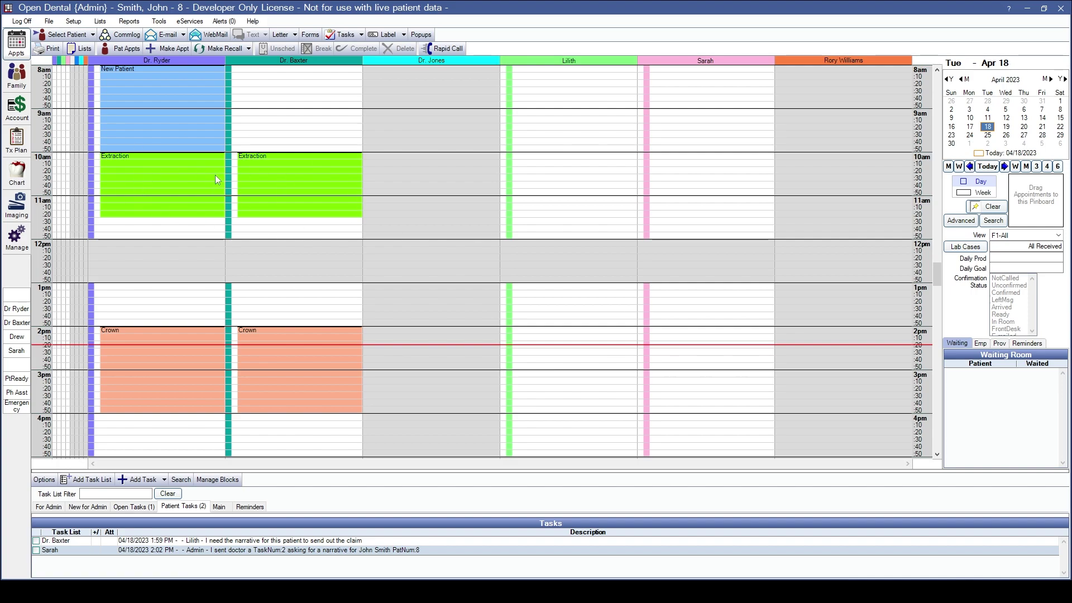
- Open Setup > Appointments > Appointment Types, which lists New Patient, Crown and Extraction
click(74, 21)
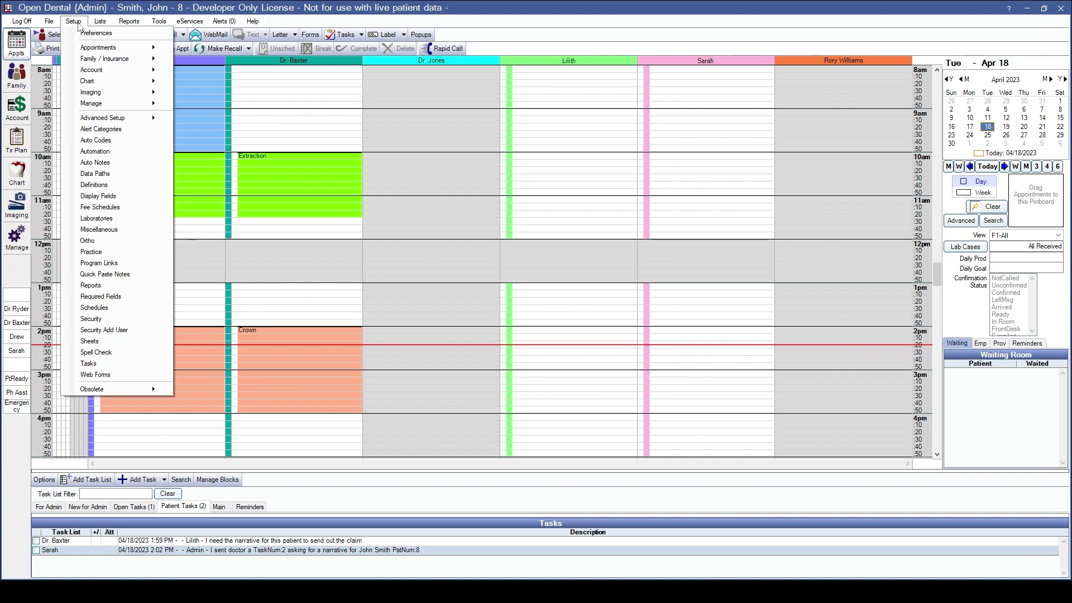
mouse_move(84, 48)
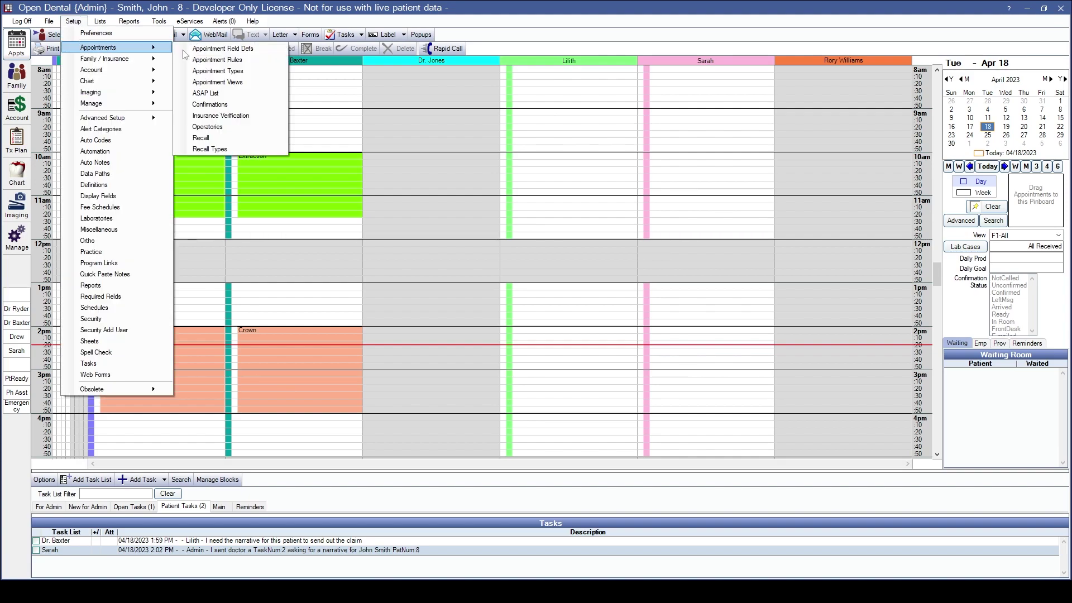
click(238, 71)
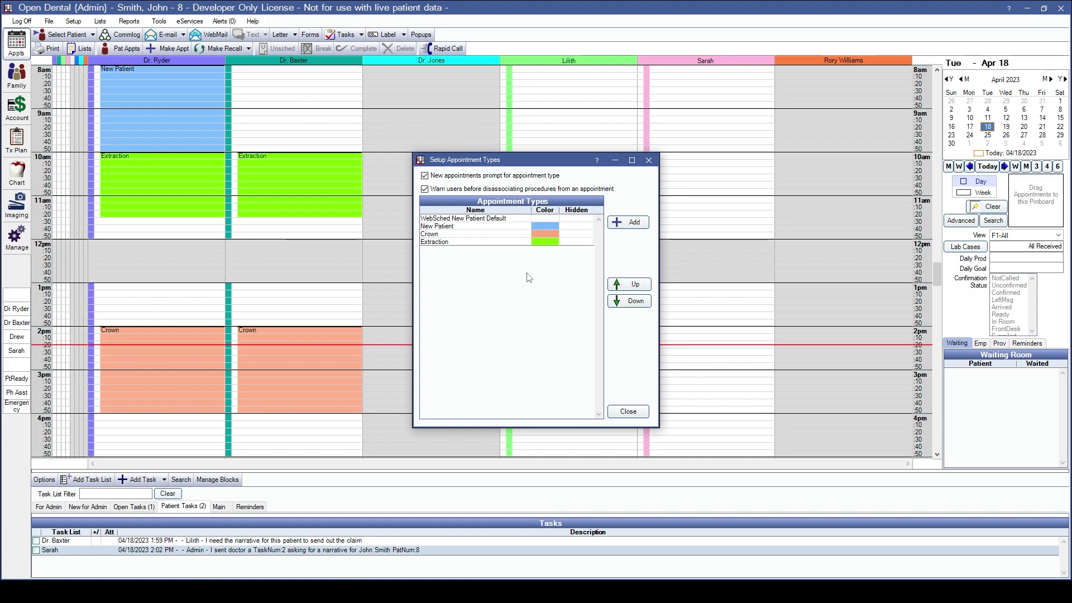
- Limit the New Patient, Crown and Extraction types to the blockout type with the same name
double_click(463, 230)
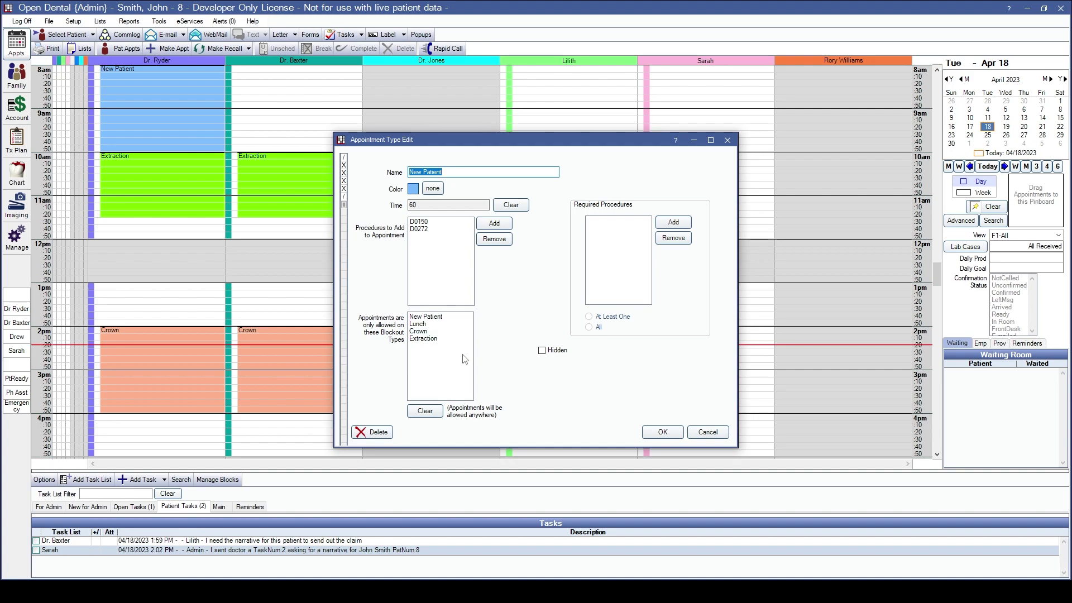
click(425, 319)
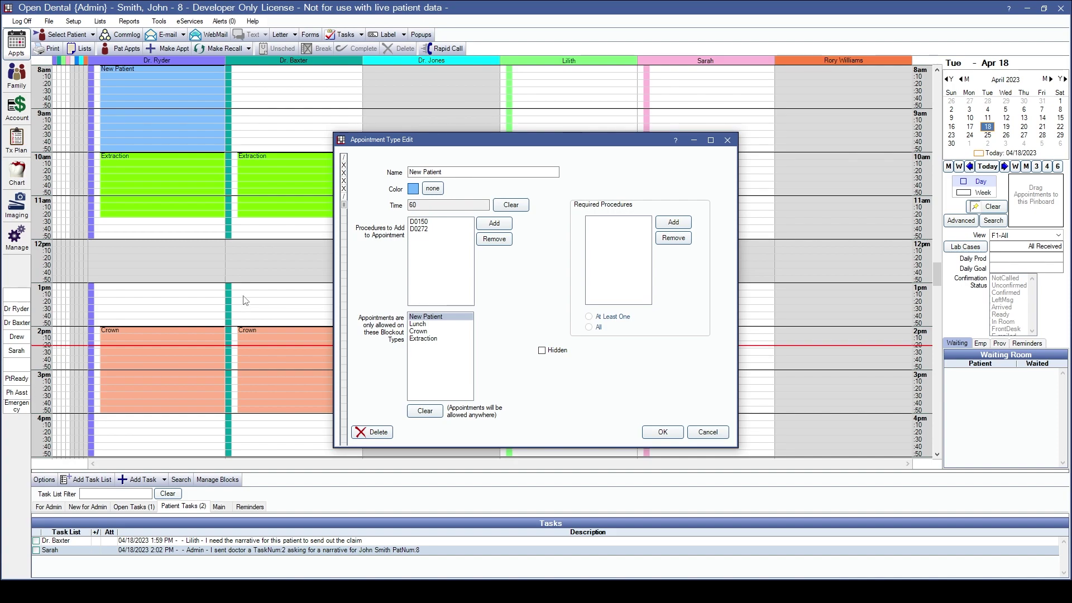
click(662, 435)
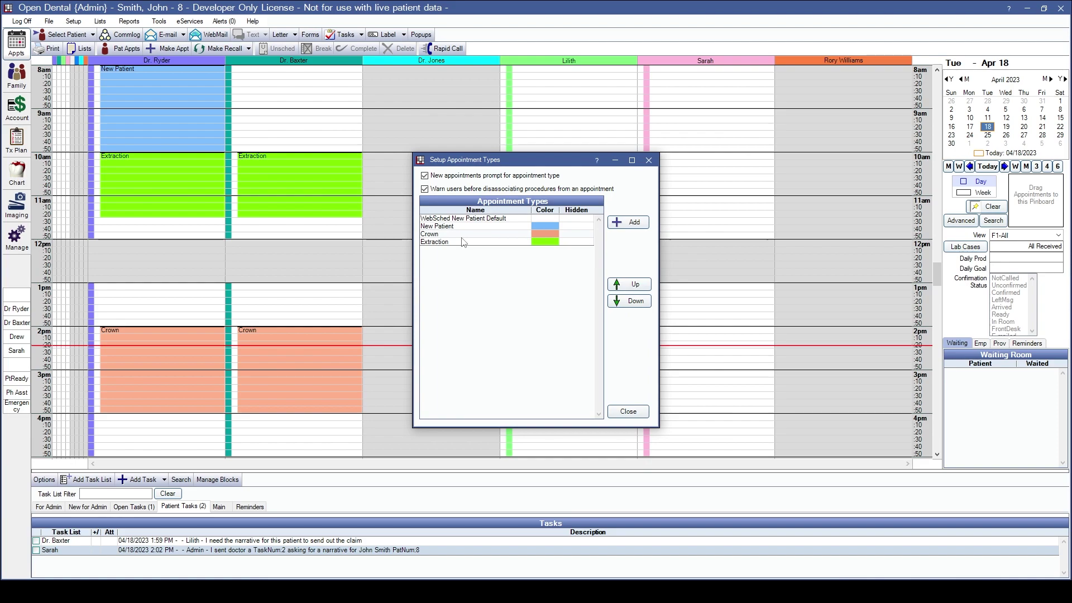
double_click(462, 241)
click(419, 331)
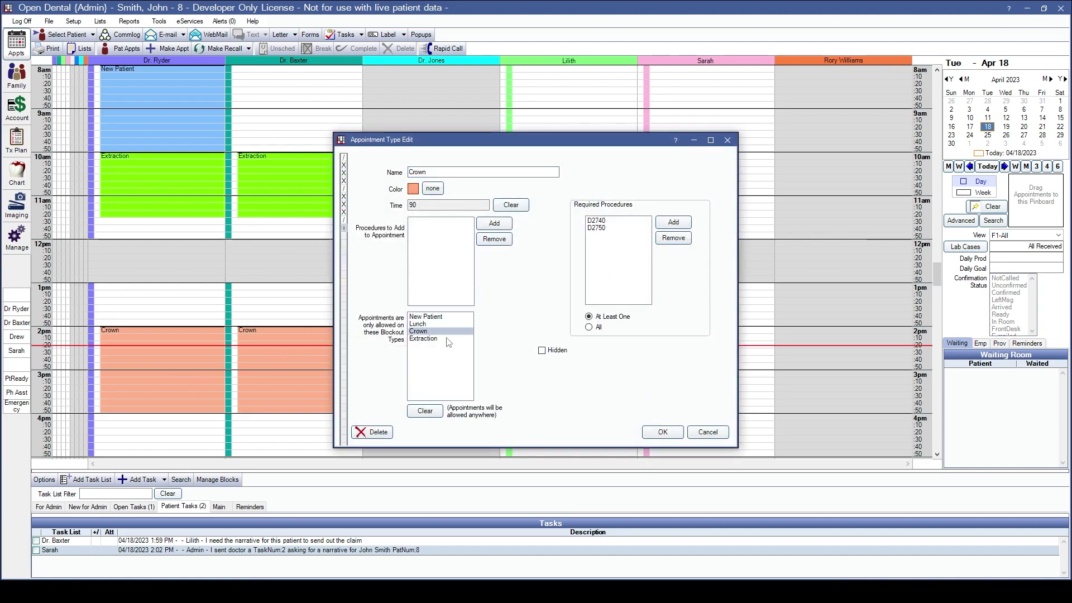
click(662, 432)
double_click(463, 244)
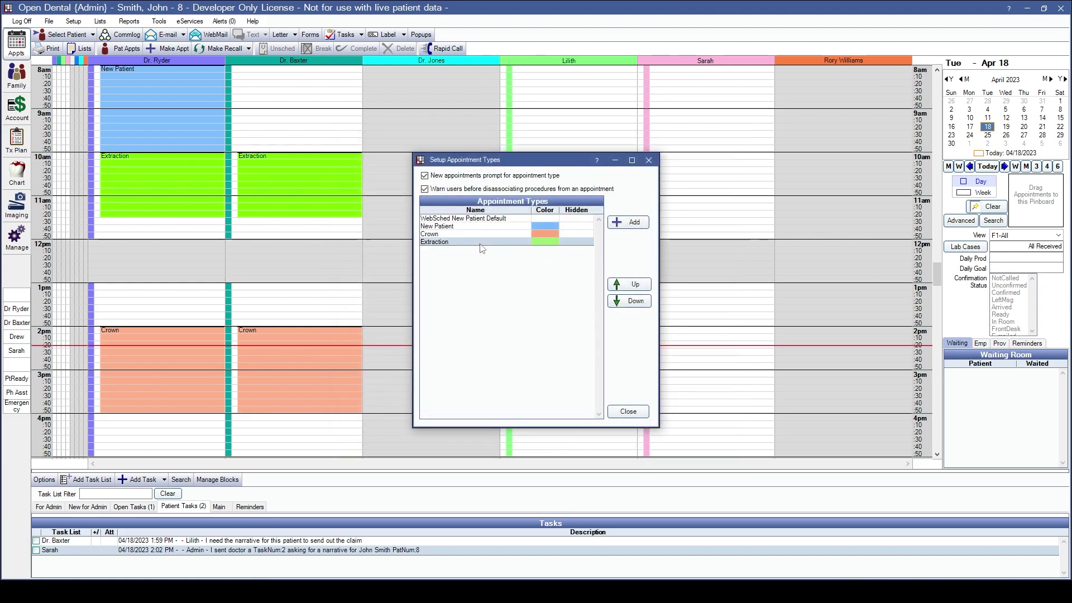
click(423, 338)
click(662, 432)
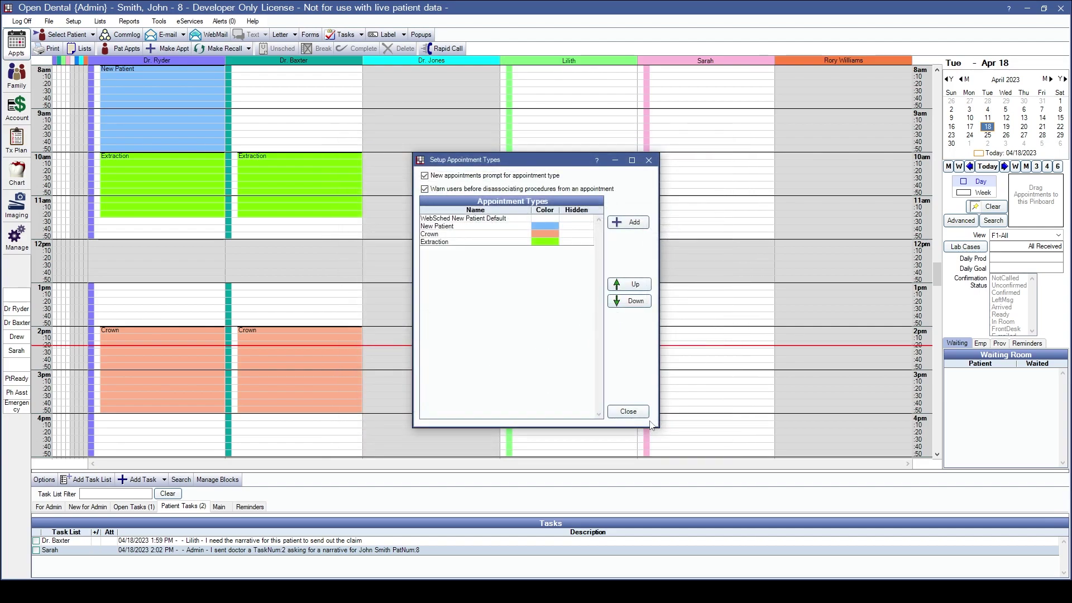
- Make a New Patient appointment with comprehensive exam and bitewings, and save it to the pinboard
click(628, 412)
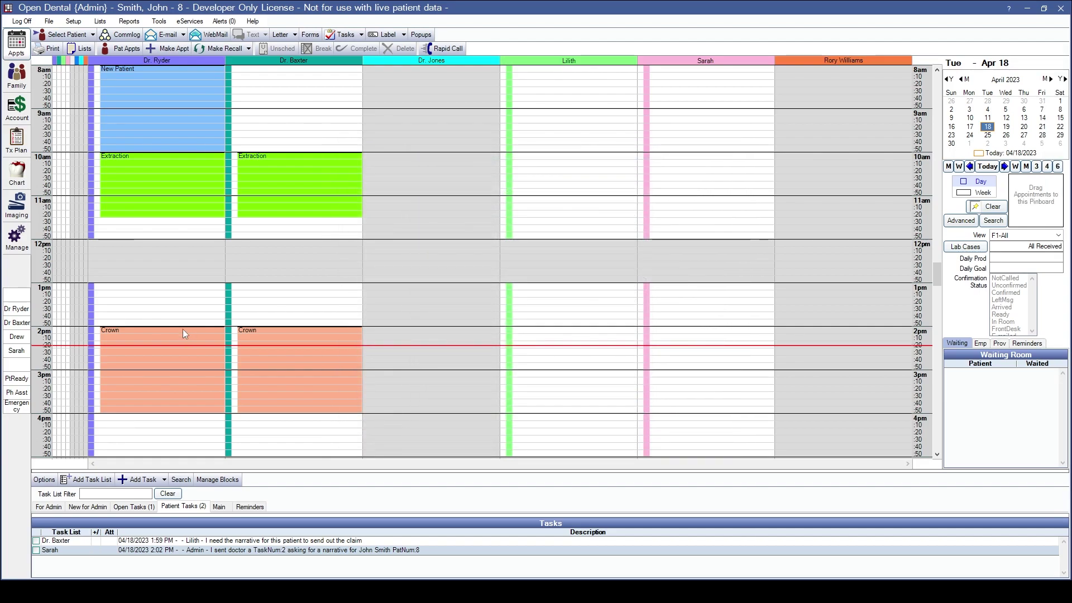
click(169, 49)
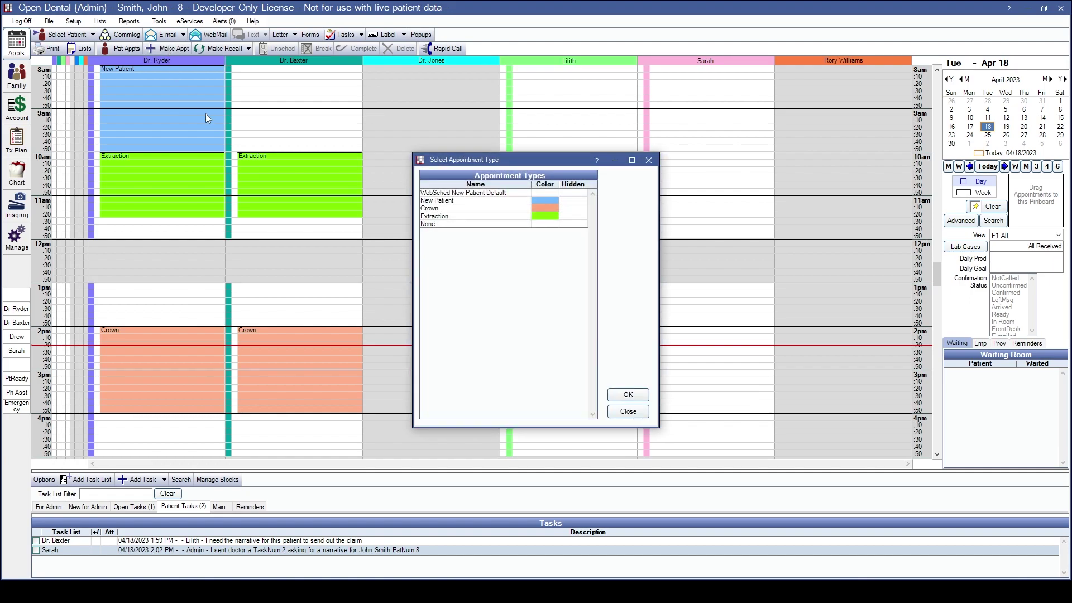
click(439, 201)
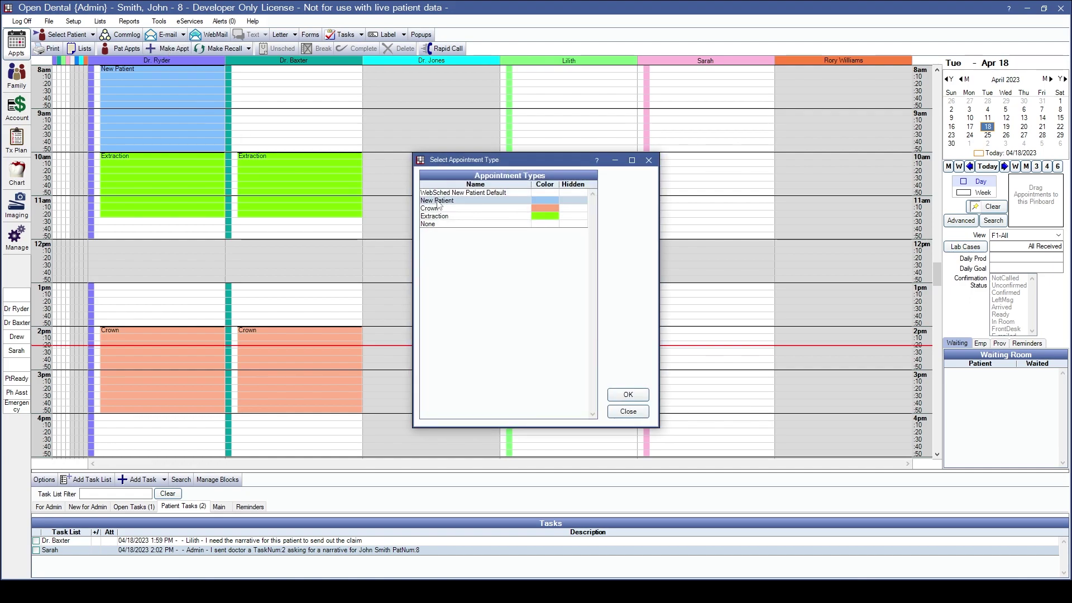
click(624, 394)
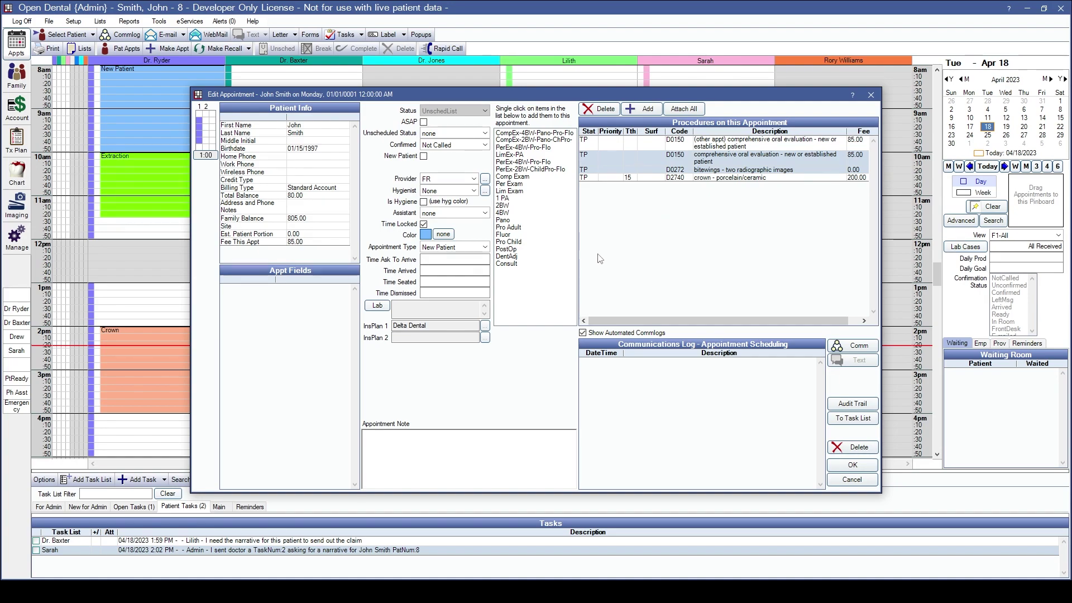
click(853, 465)
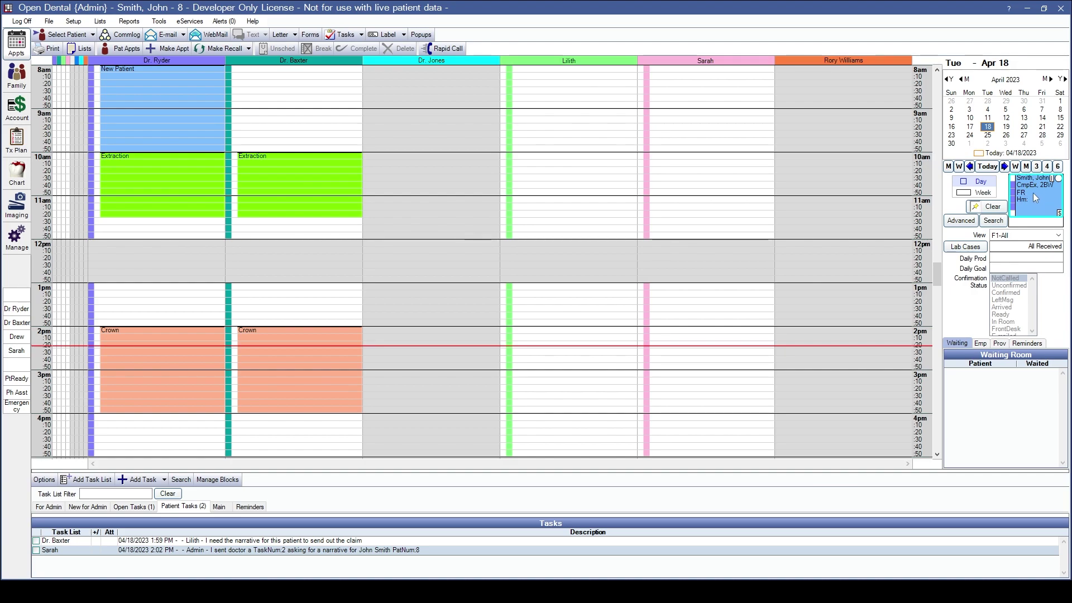
- Try Dr. Ryder's 10am Extraction block, dismiss the overlap warning, then book at 8am
drag(1033, 192, 115, 173)
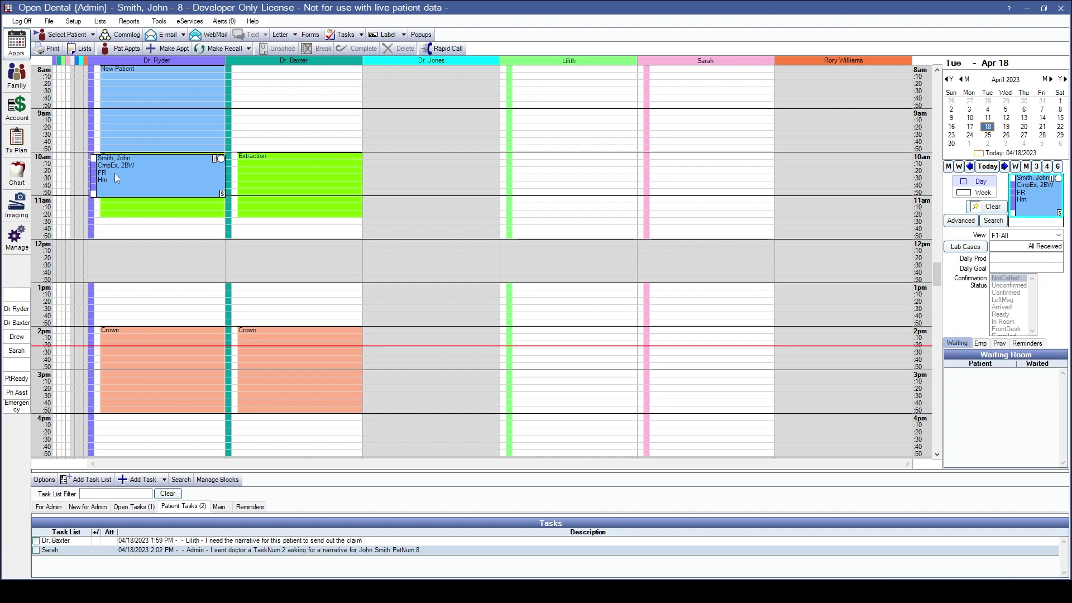
drag(115, 173, 115, 173)
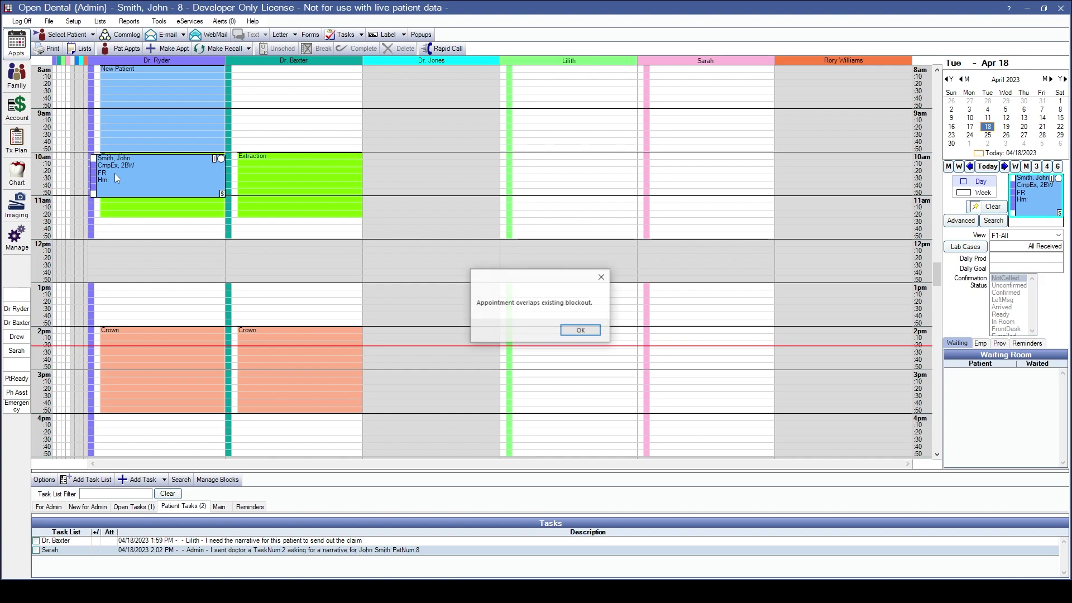
click(590, 329)
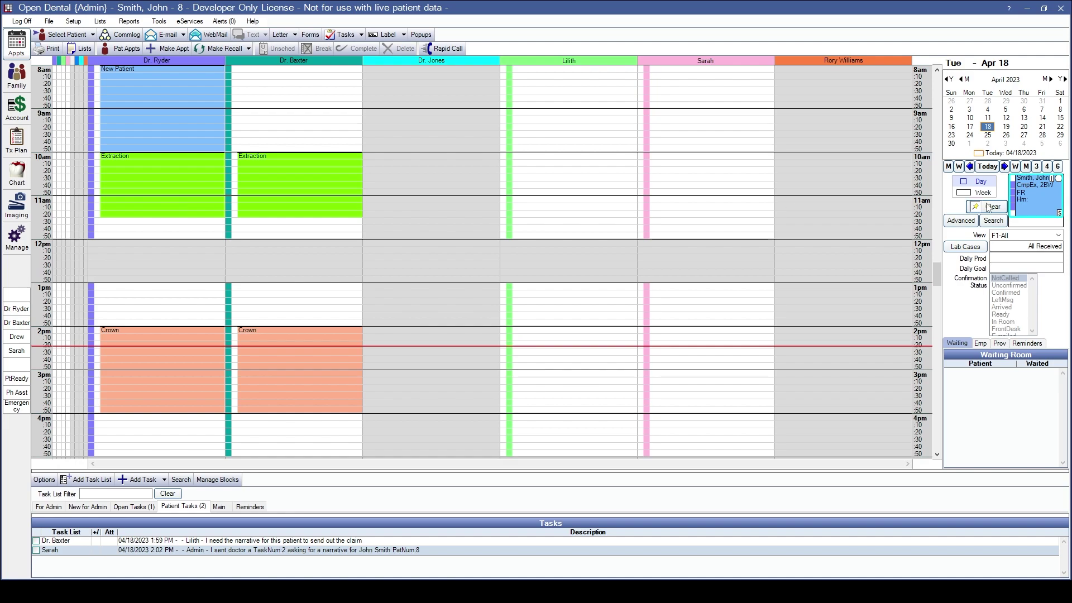
drag(1038, 199, 115, 89)
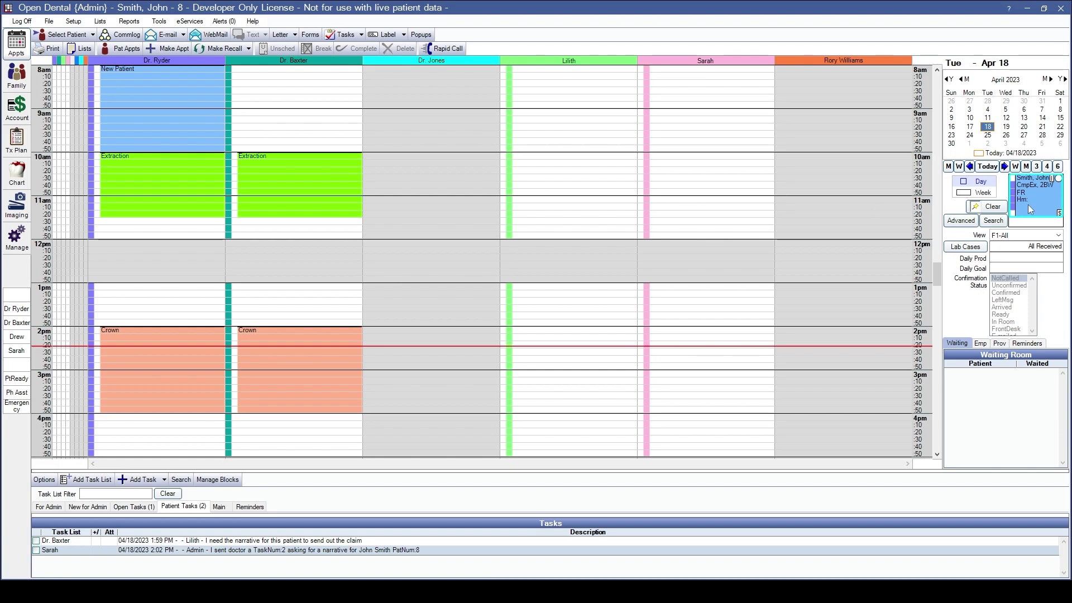
drag(1027, 204, 110, 99)
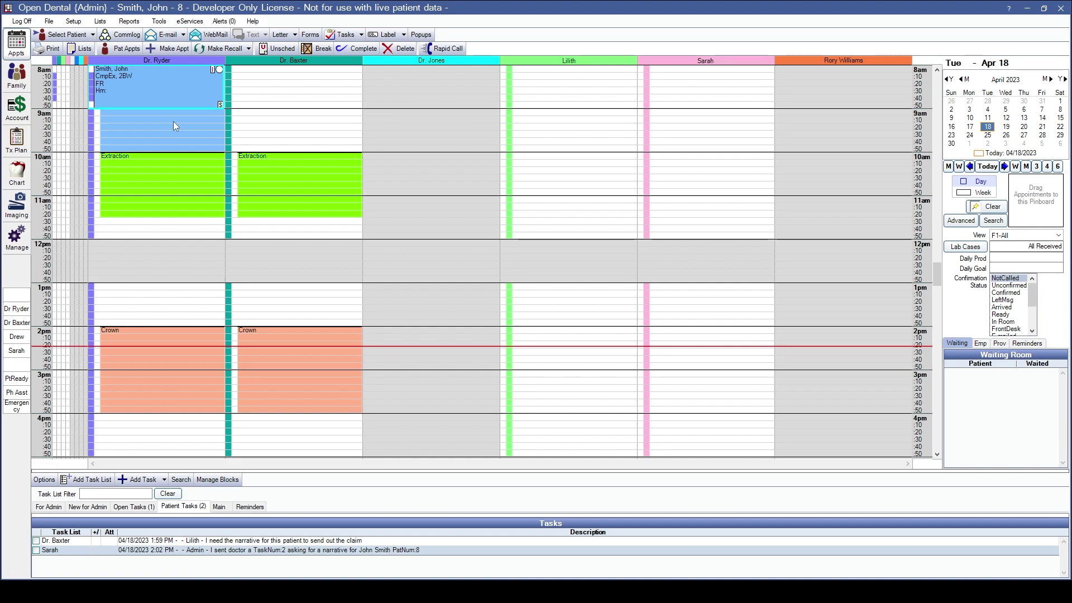
- In Security settings, uncheck Appointment Delete for the Regular Users group and close
click(73, 22)
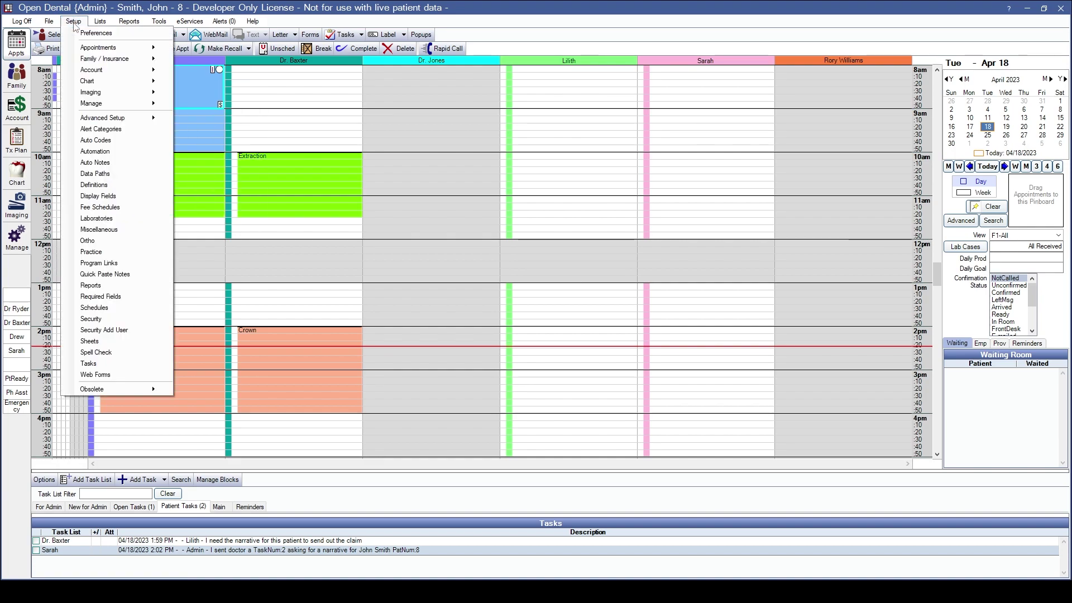
click(112, 319)
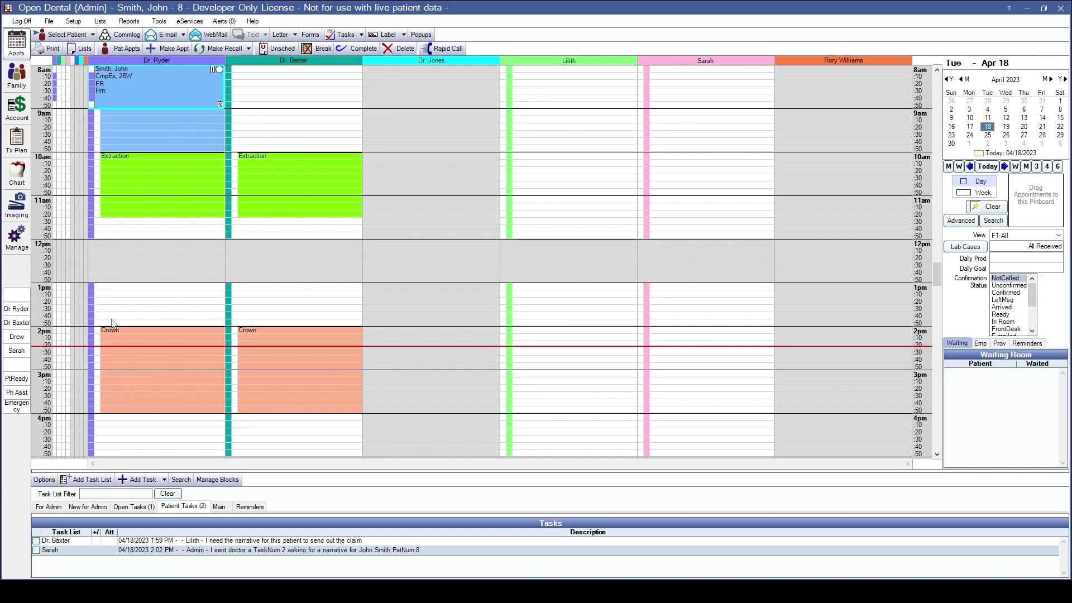
click(307, 112)
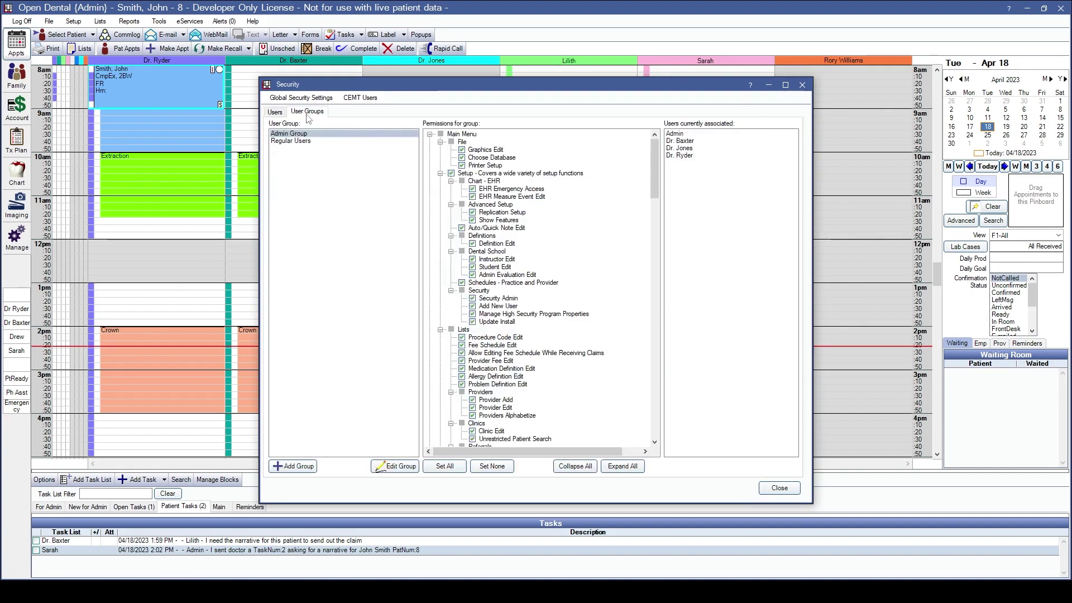
click(310, 142)
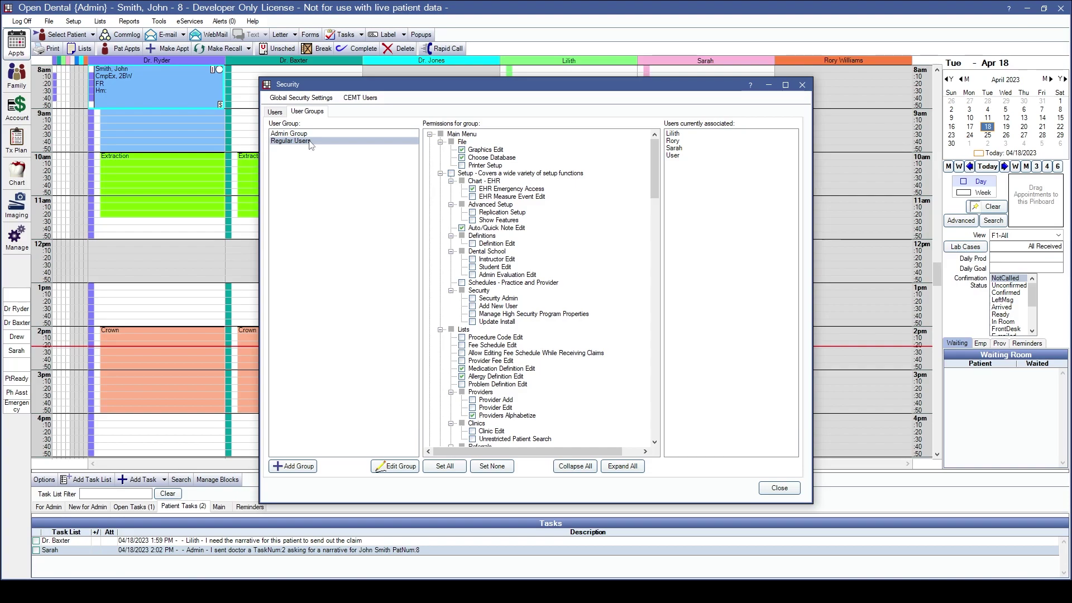
scroll(559, 335, down, 15)
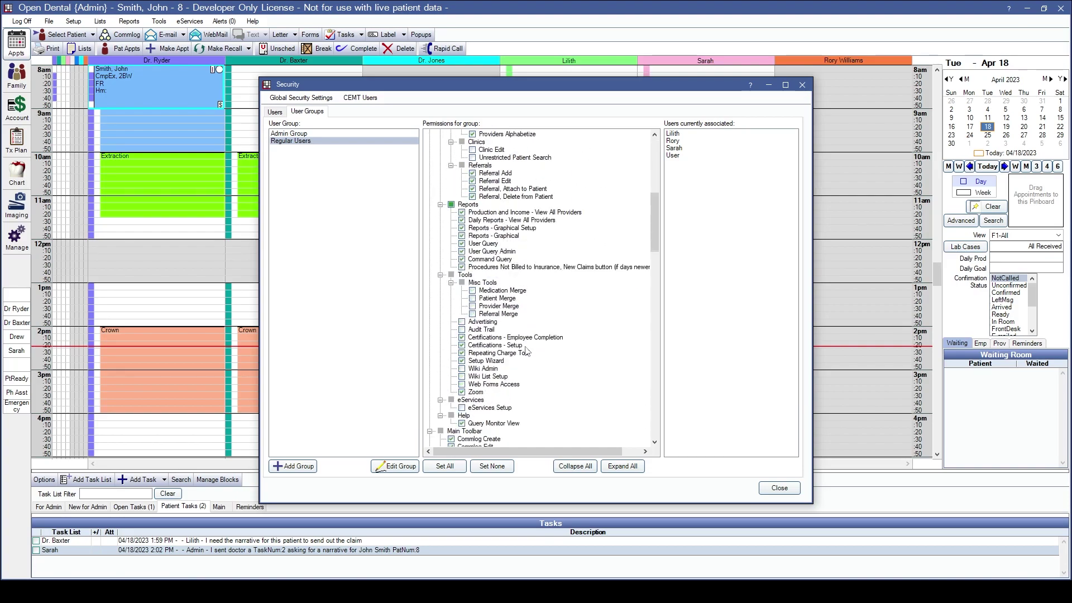
scroll(483, 329, down, 7)
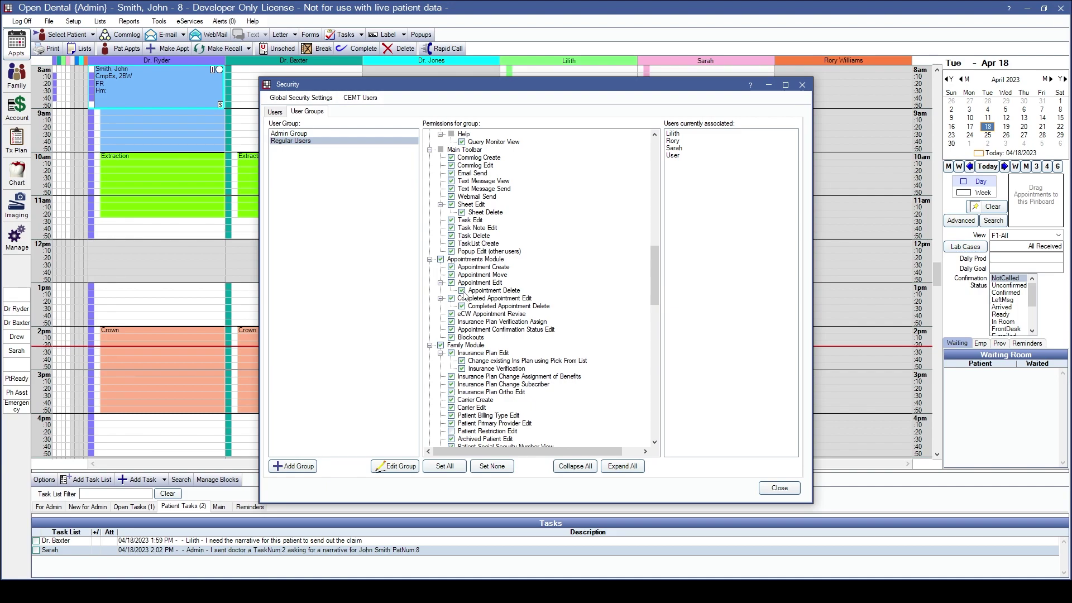
click(462, 291)
click(779, 488)
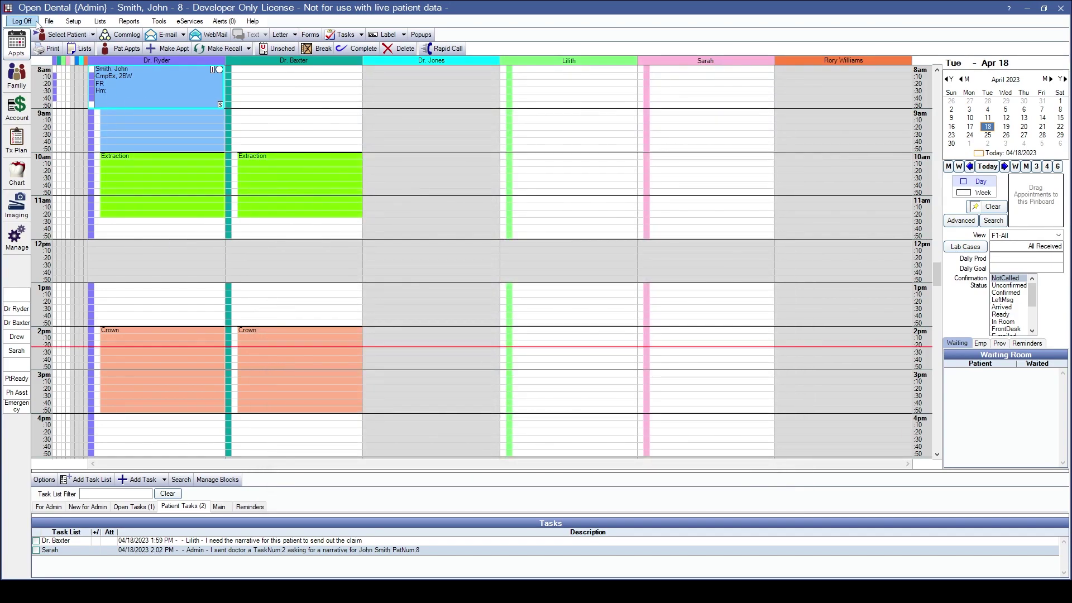
click(22, 21)
click(578, 300)
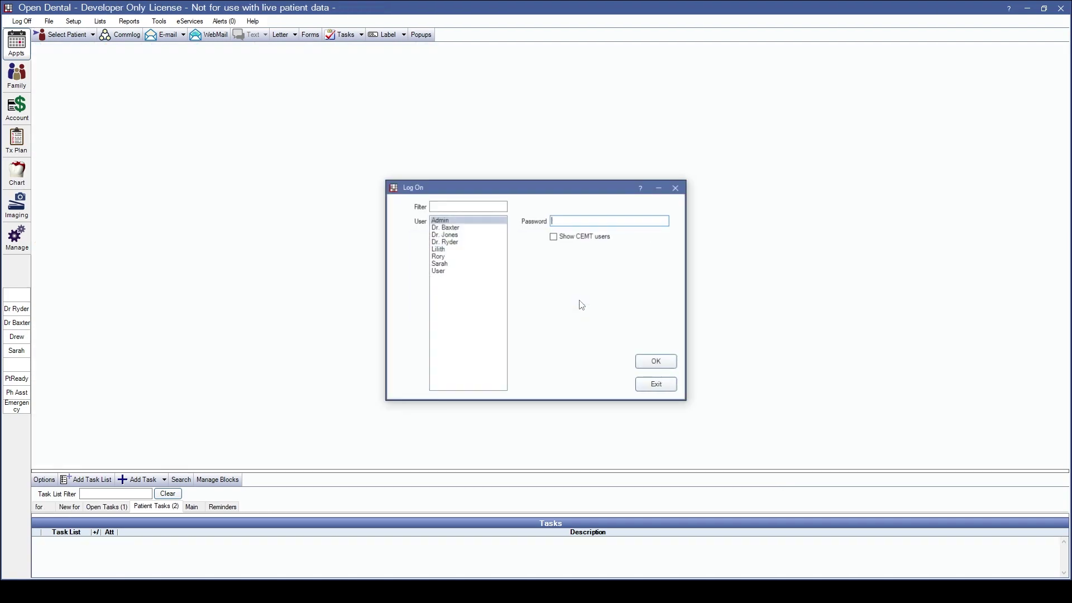
click(449, 250)
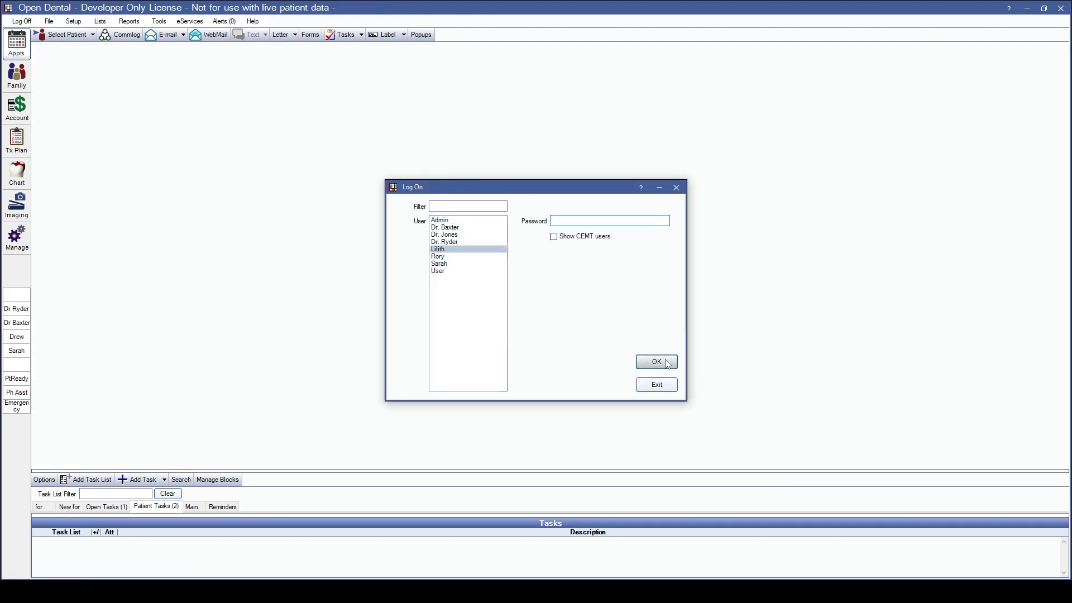
click(649, 362)
right_click(134, 100)
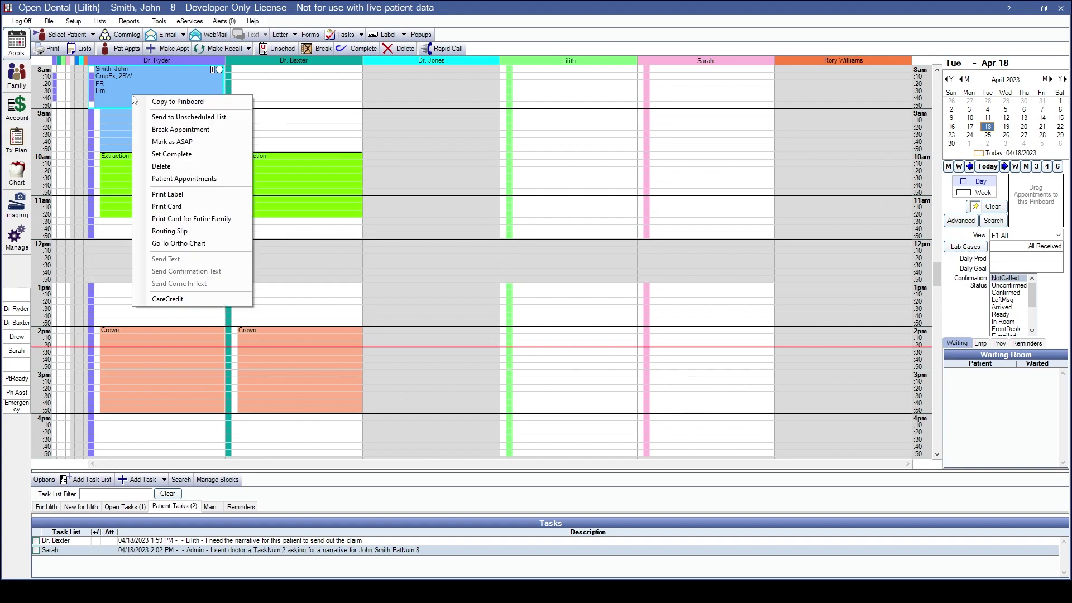
click(159, 166)
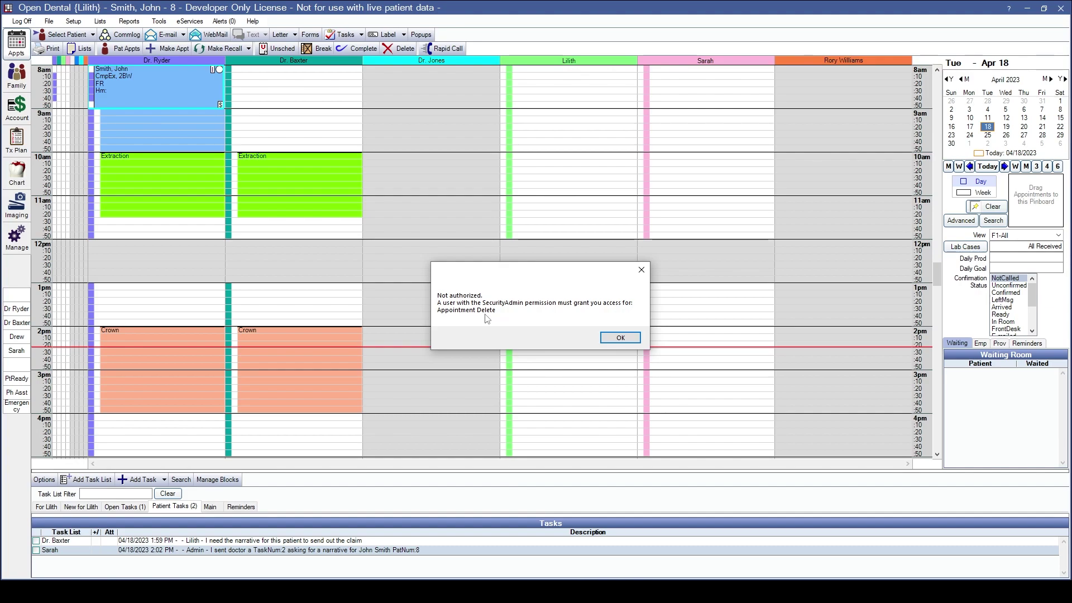
click(619, 337)
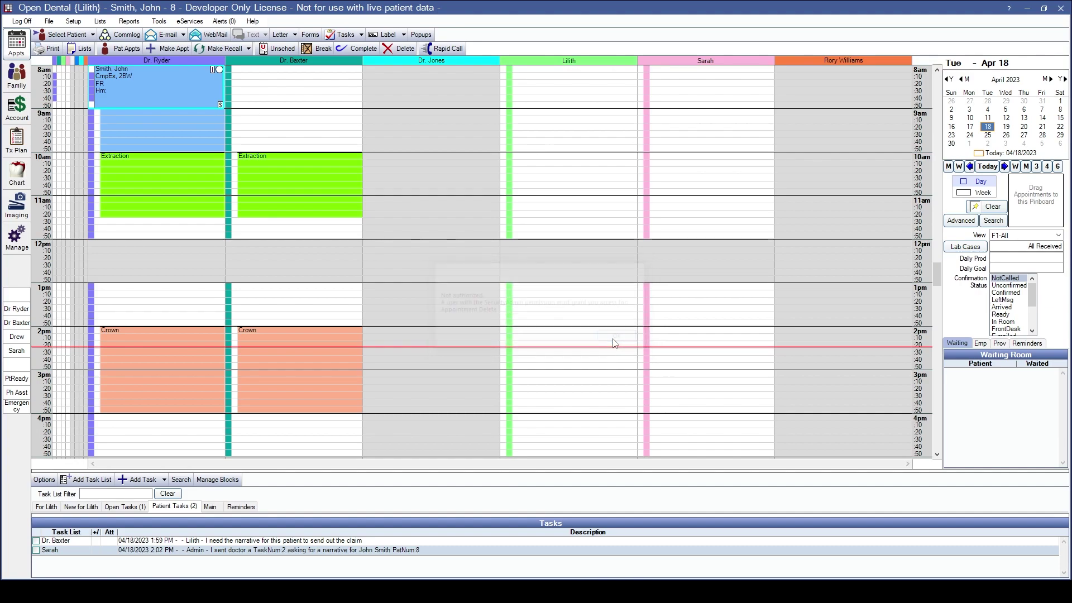
click(22, 21)
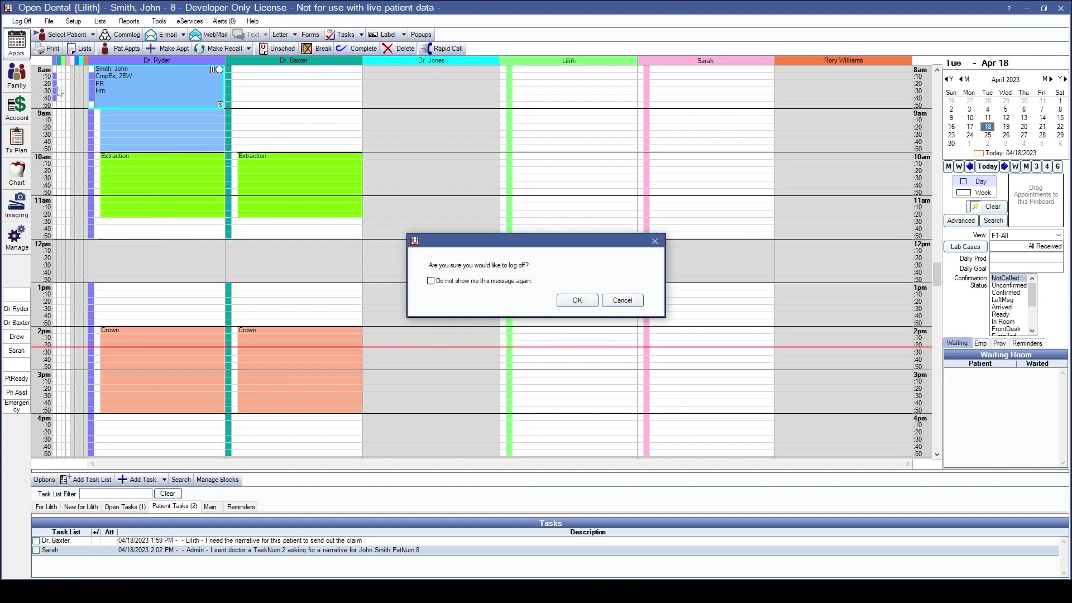
click(572, 300)
click(446, 220)
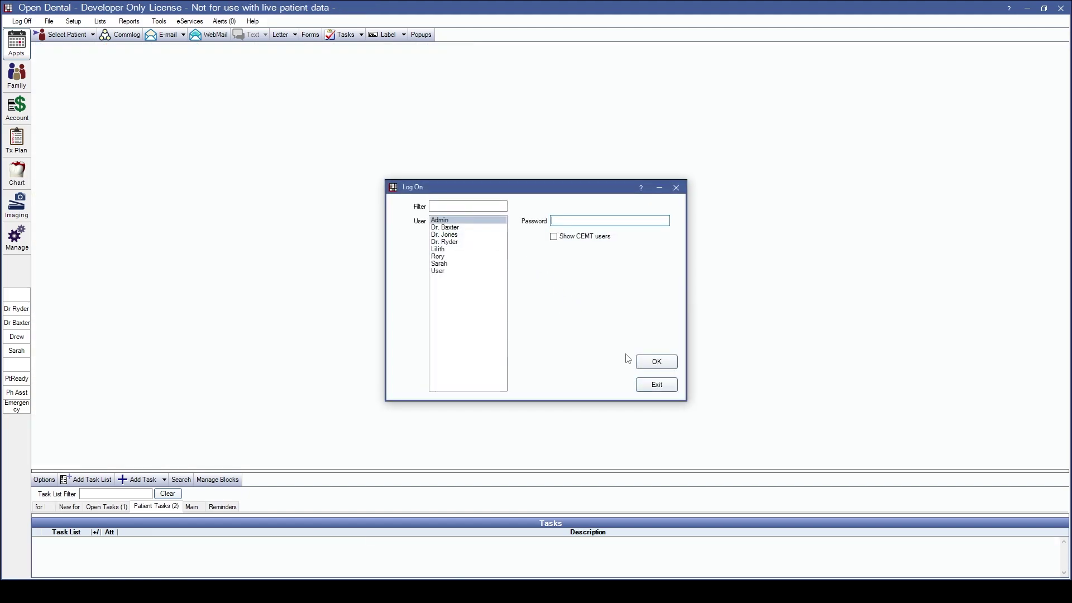
- Log on as Admin and filter the all-patients Audit Trail to InsPayCreate entries
click(657, 361)
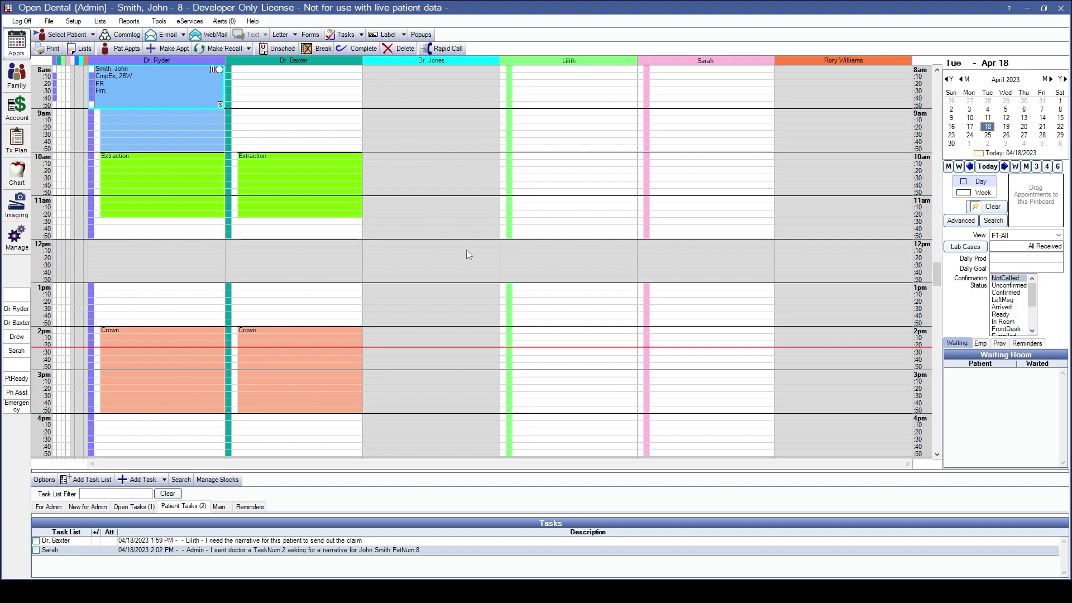
click(160, 21)
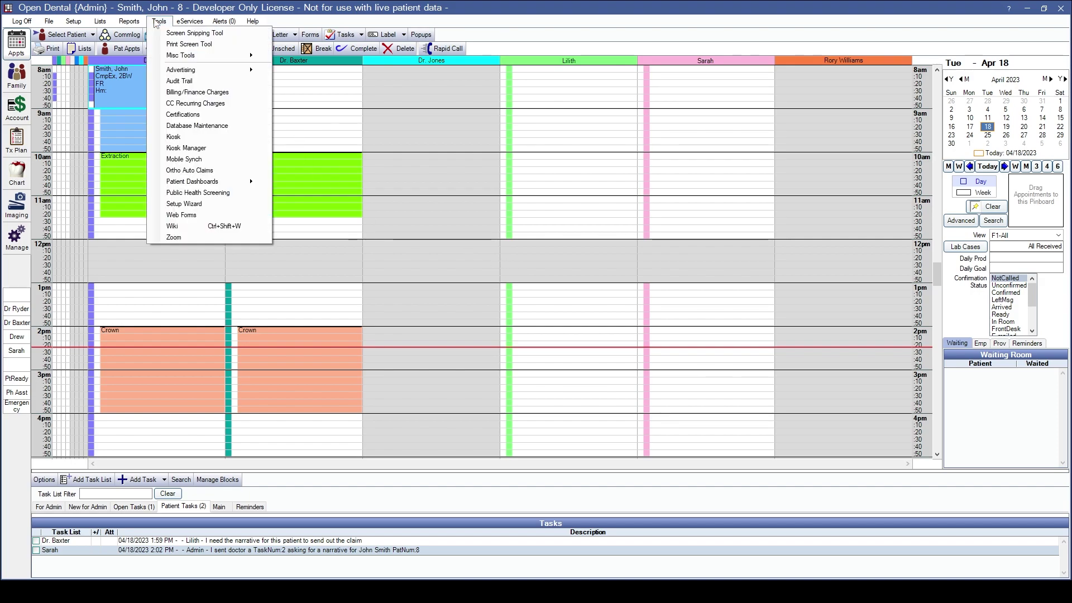
click(179, 81)
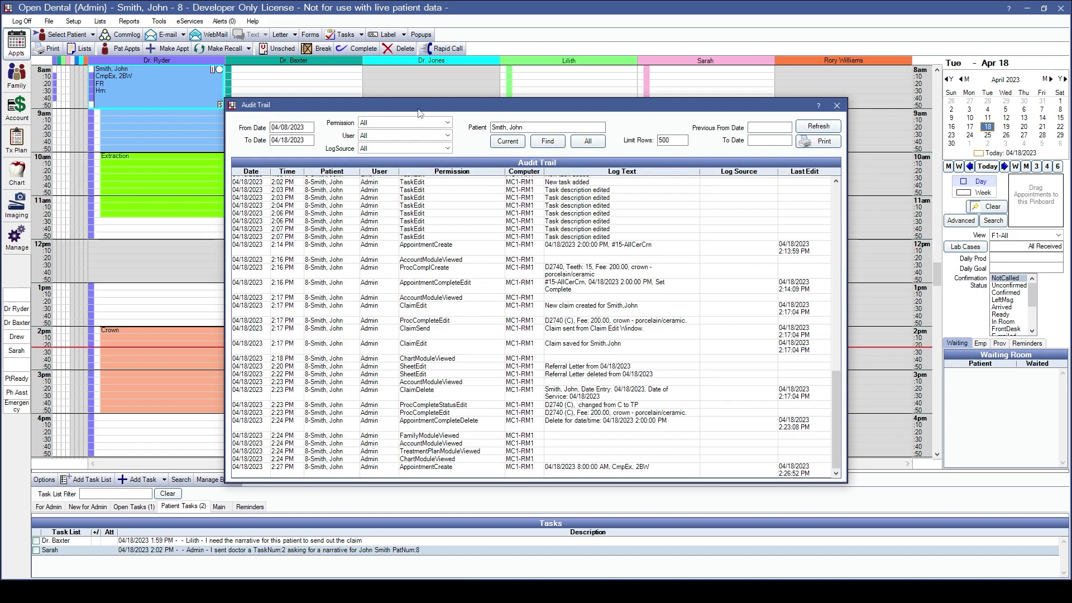
click(588, 141)
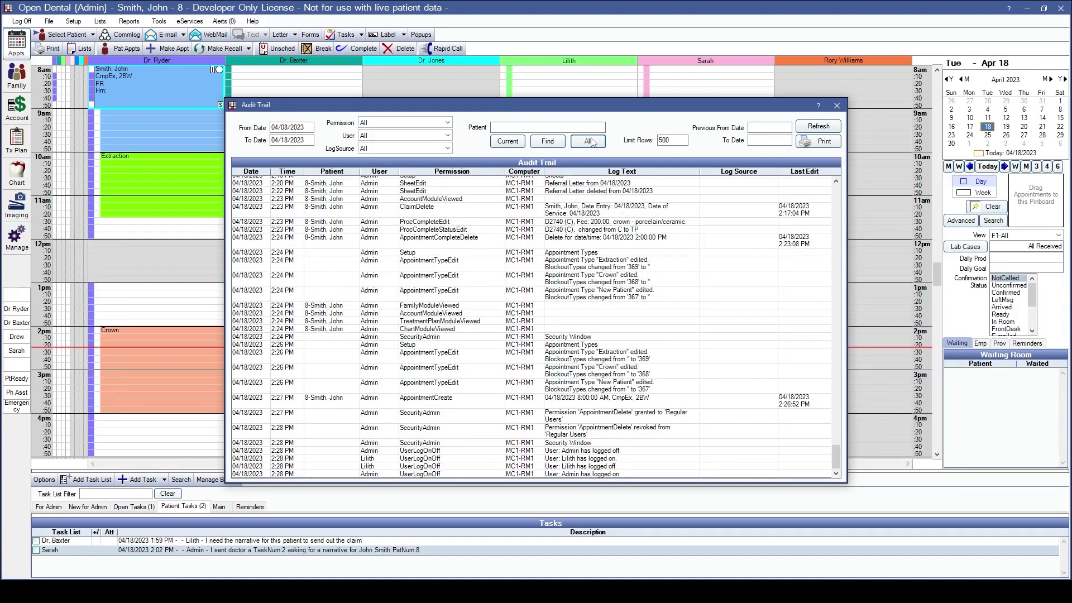
click(417, 124)
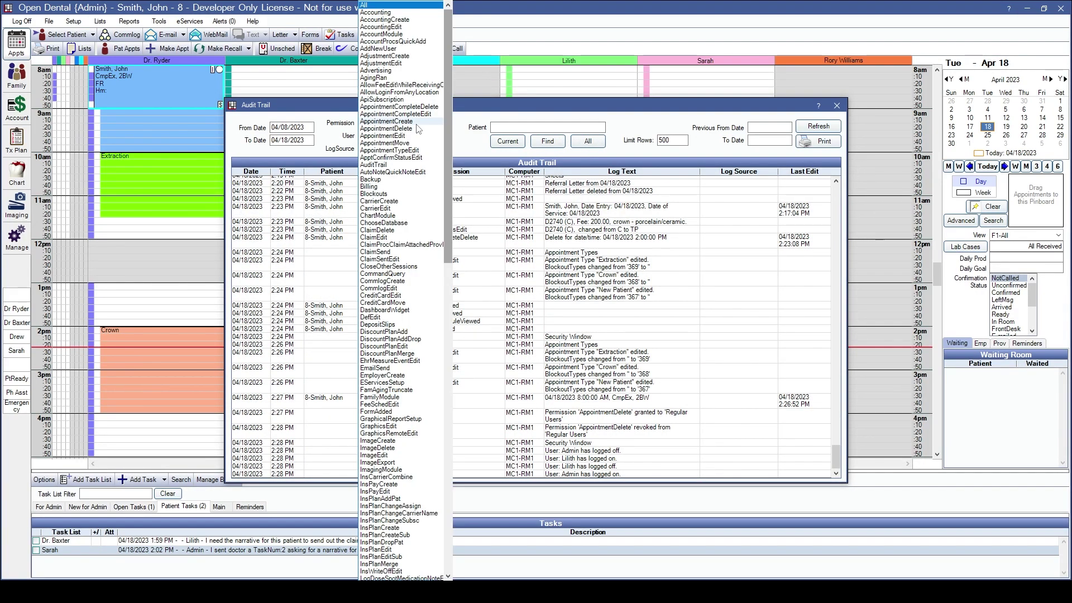
click(399, 484)
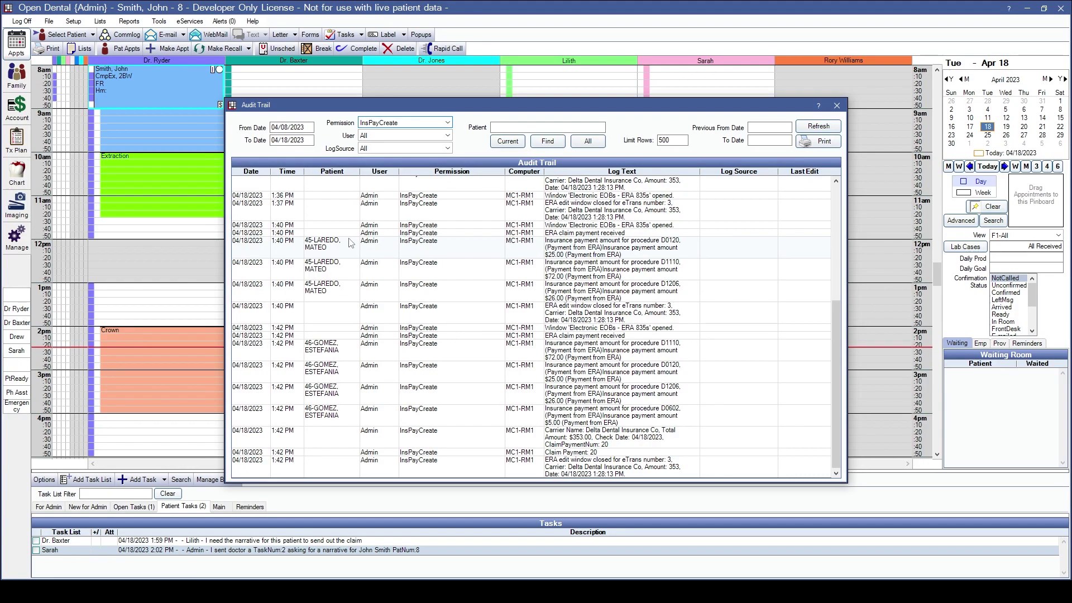
- Browse the entries, selecting the 1:40 PM D1110 payment, then close the Audit Trail
scroll(611, 248, up, 2)
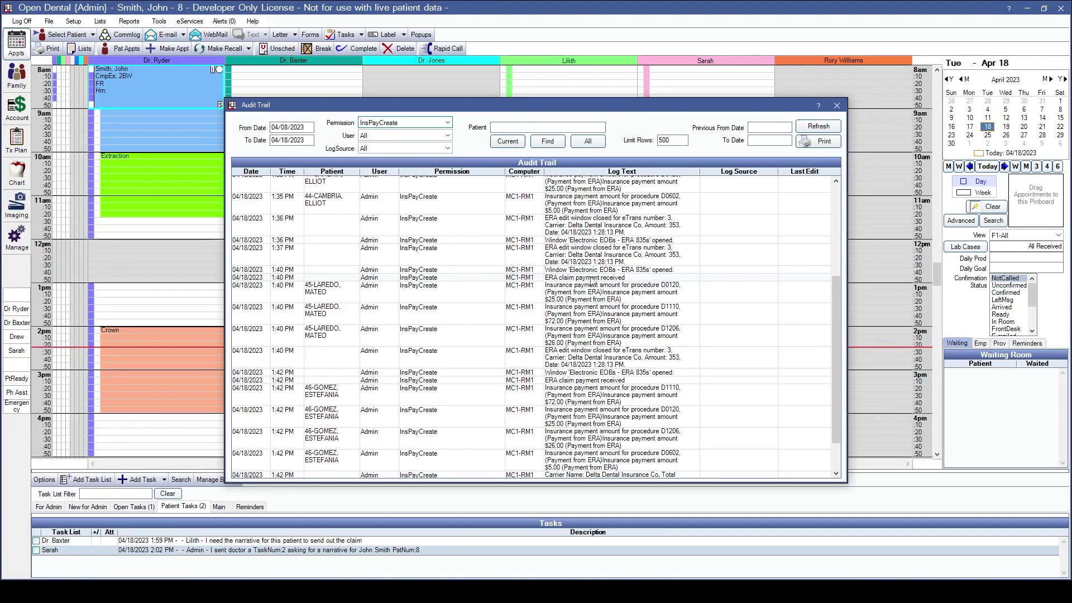
click(580, 322)
scroll(581, 322, down, 2)
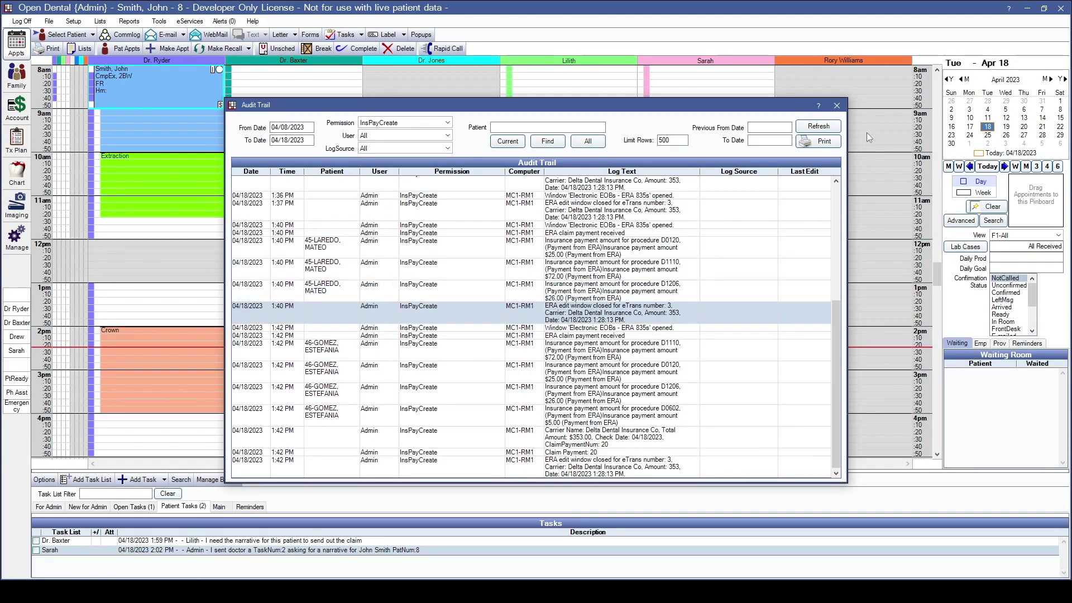
click(838, 105)
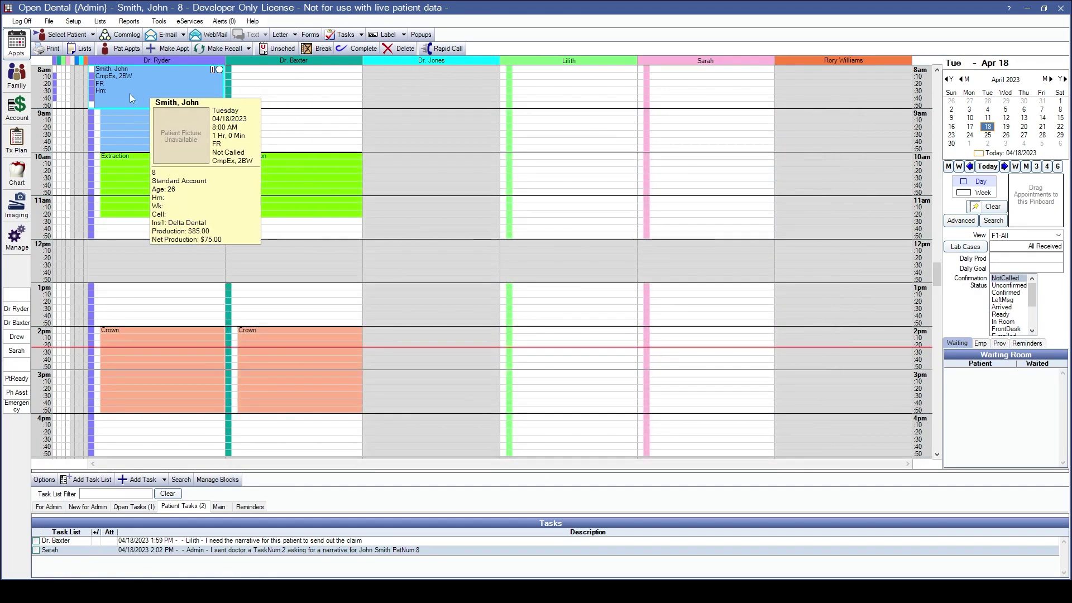
- In the Account ledger, select the 04/18/2023 D0150 and D0272 procedures and create a new claim
click(25, 120)
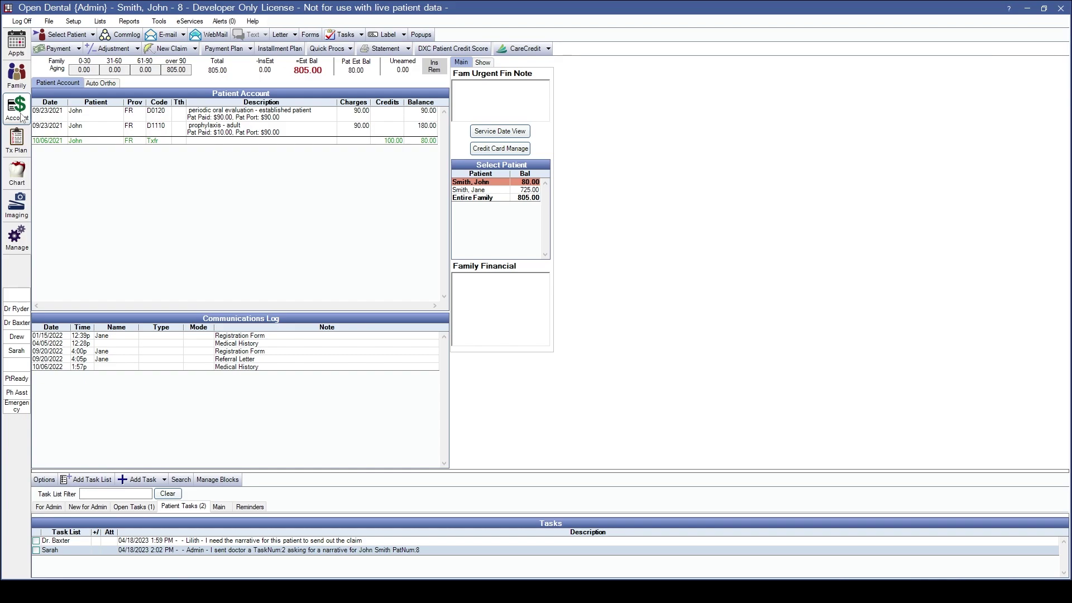
click(17, 43)
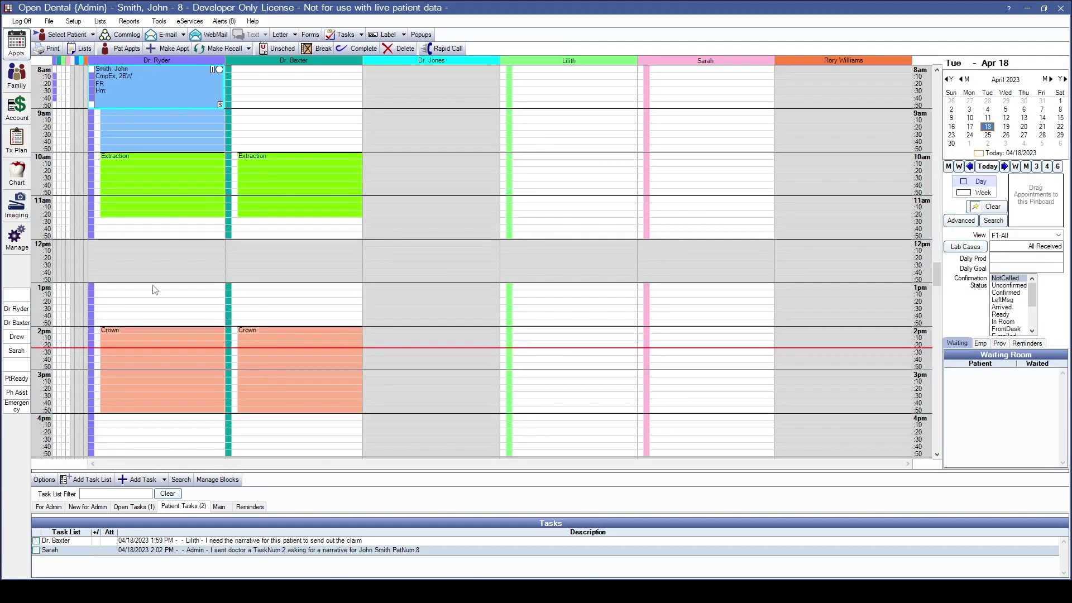
right_click(118, 85)
key(Escape)
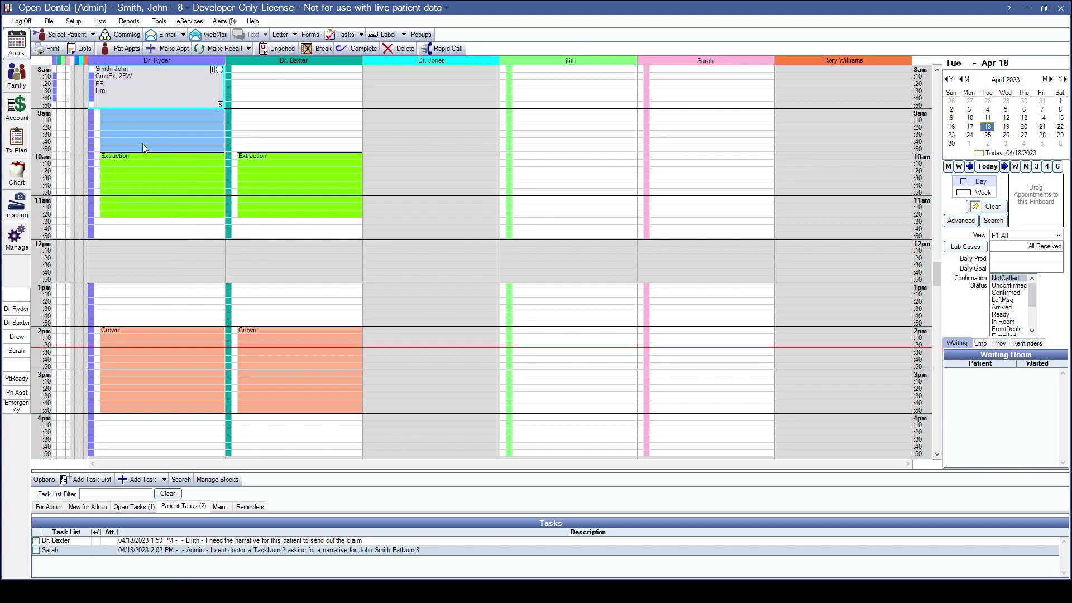
click(23, 113)
drag(188, 163, 189, 171)
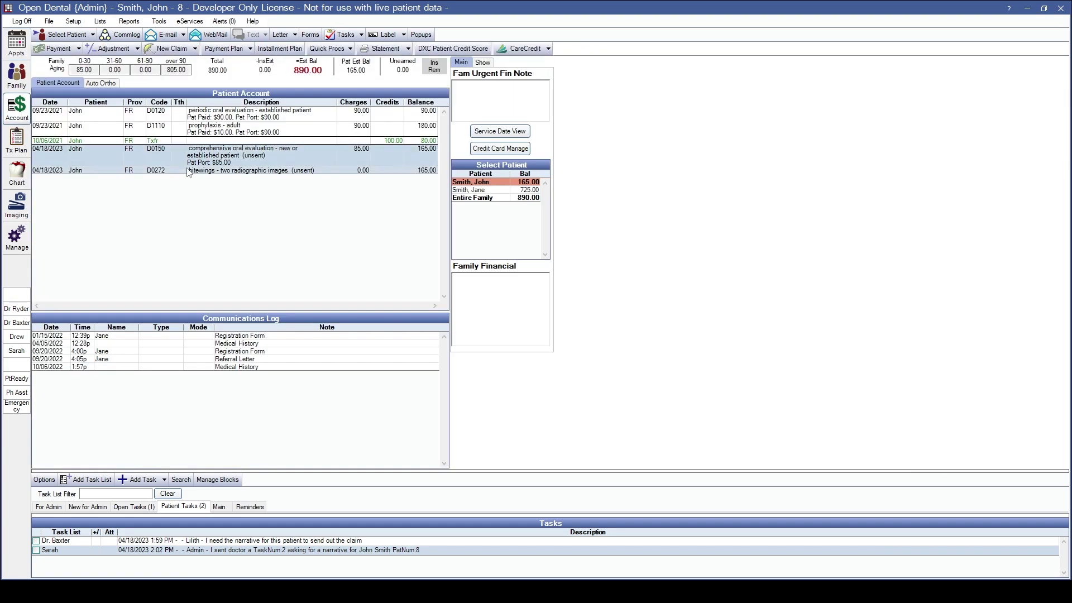
click(166, 49)
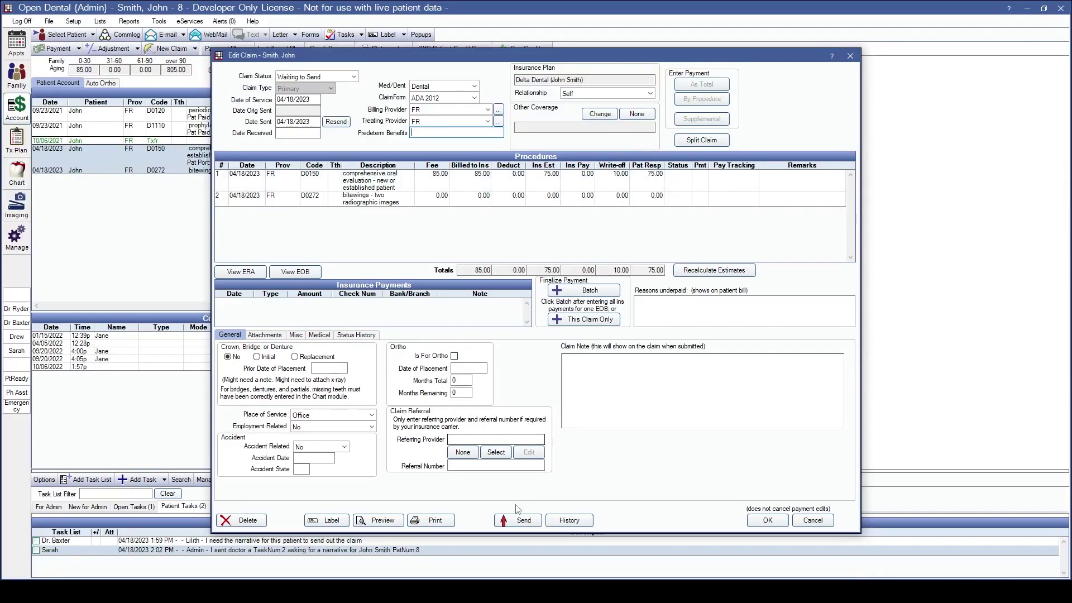
- Send the claim, let it create C:\ClaimConnect\In\, and dismiss the authentication error
click(515, 524)
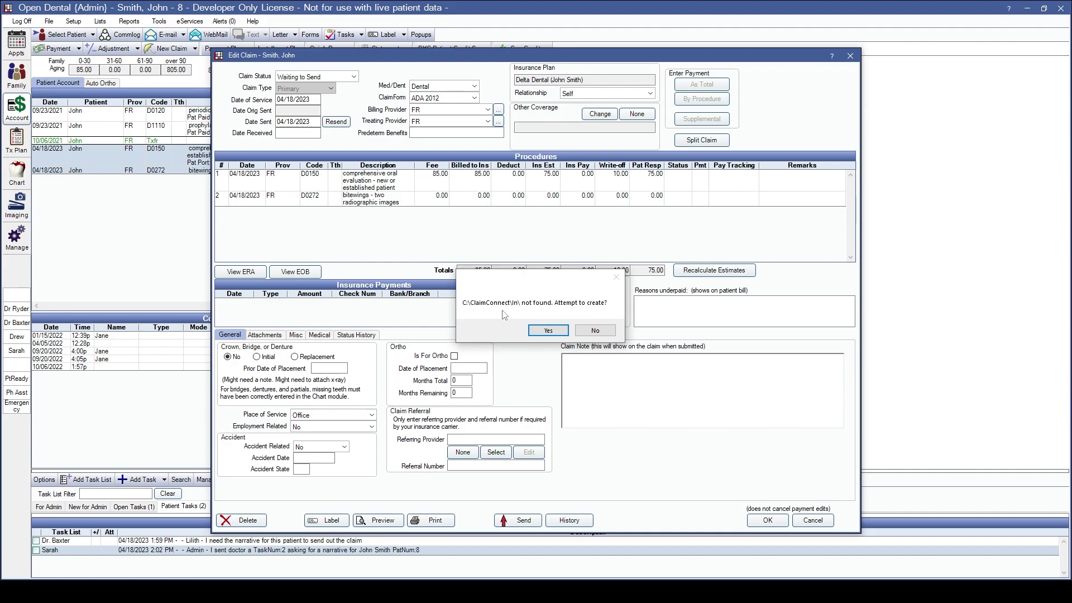
click(549, 332)
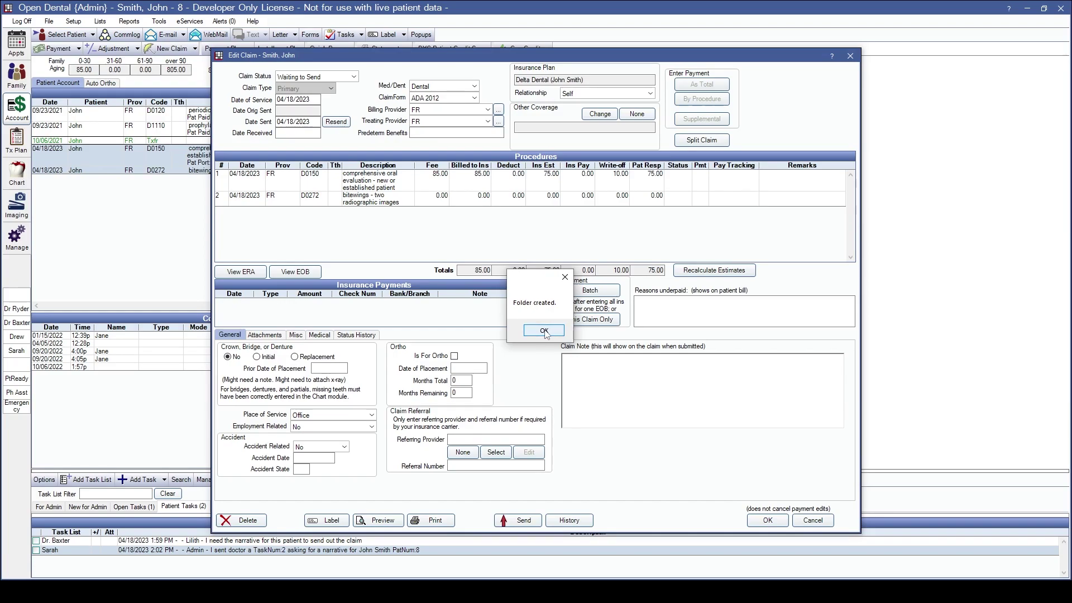
click(545, 332)
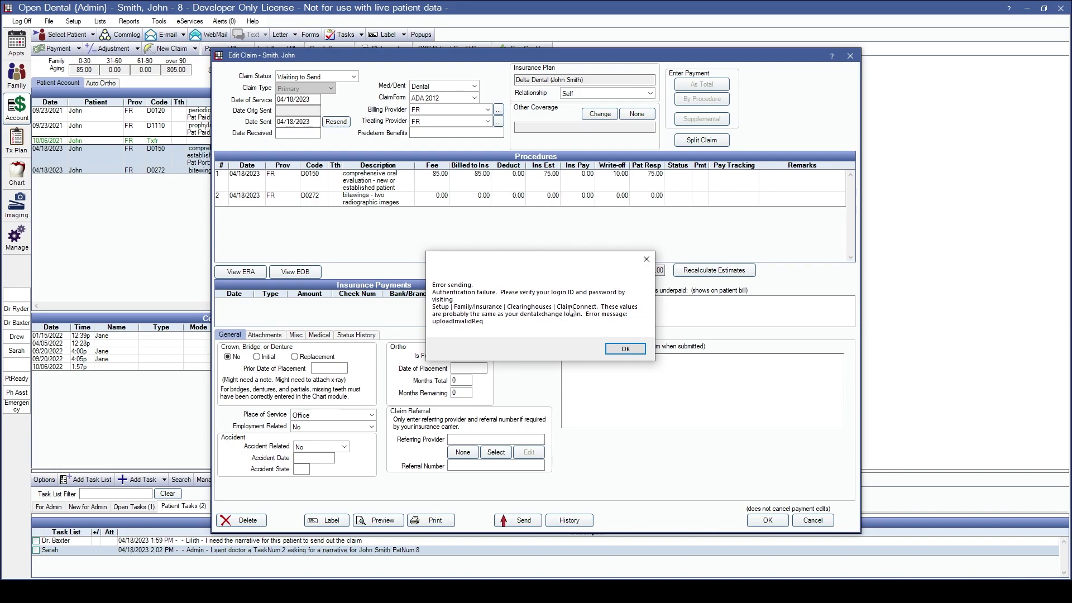
click(626, 349)
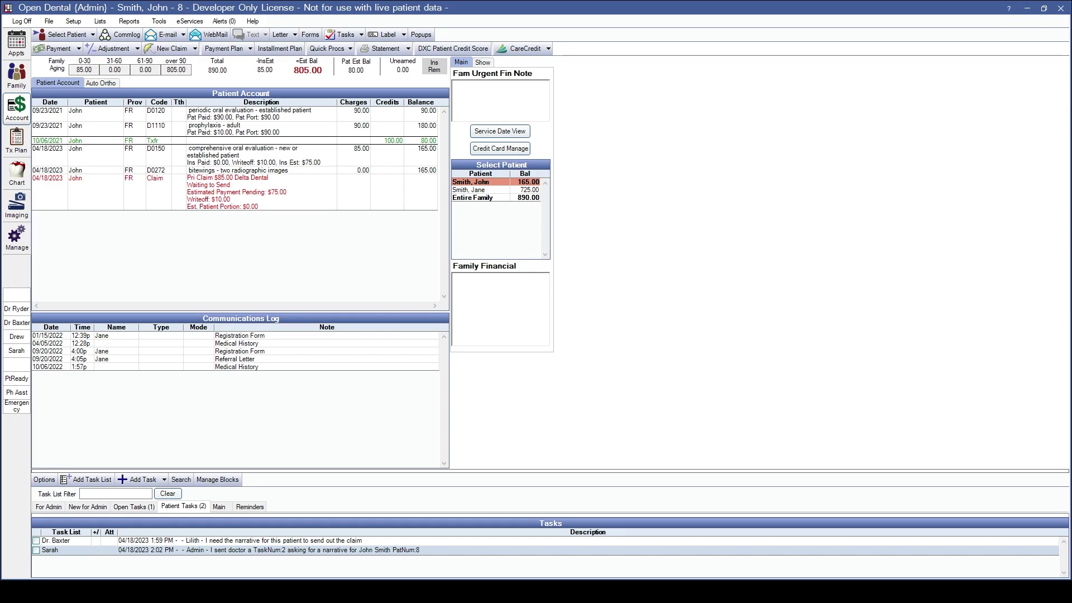
- In the chart's ortho Hardware grid, hide the two elastics and the selected brackets
click(25, 182)
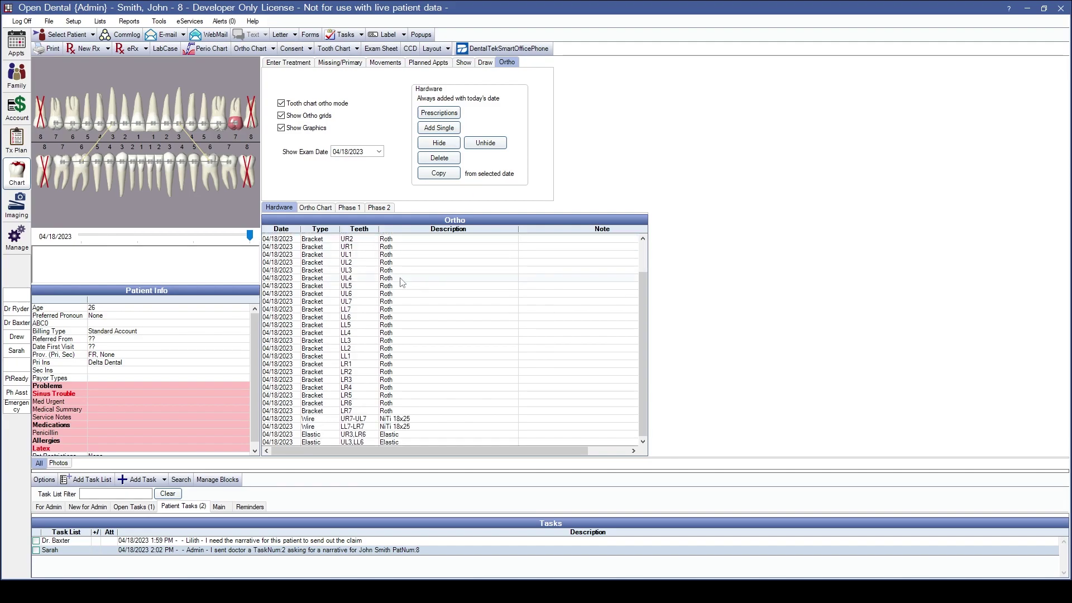
scroll(390, 245, down, 2)
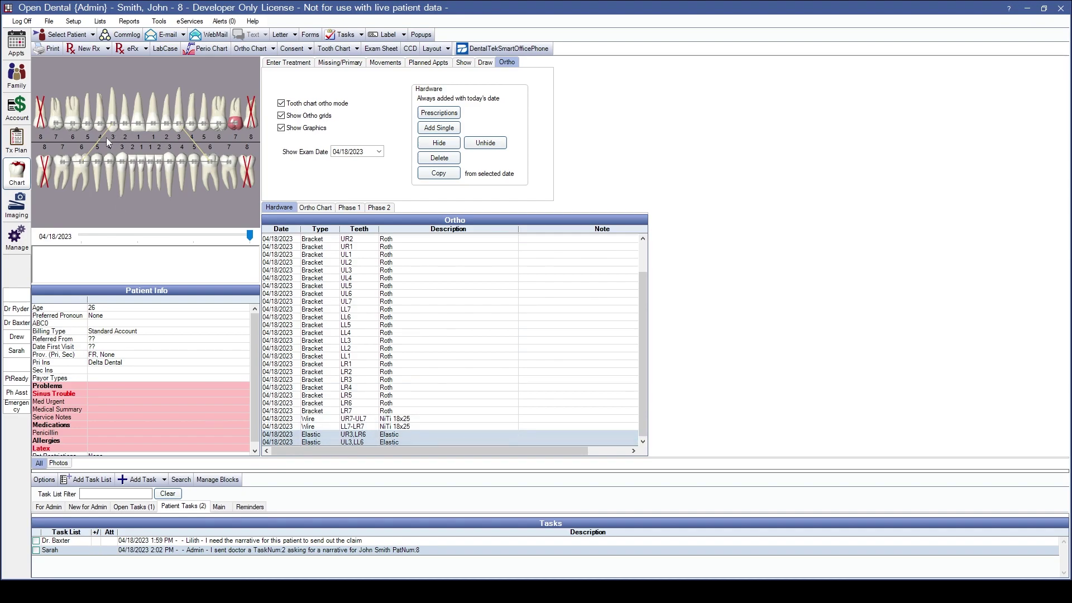
click(438, 143)
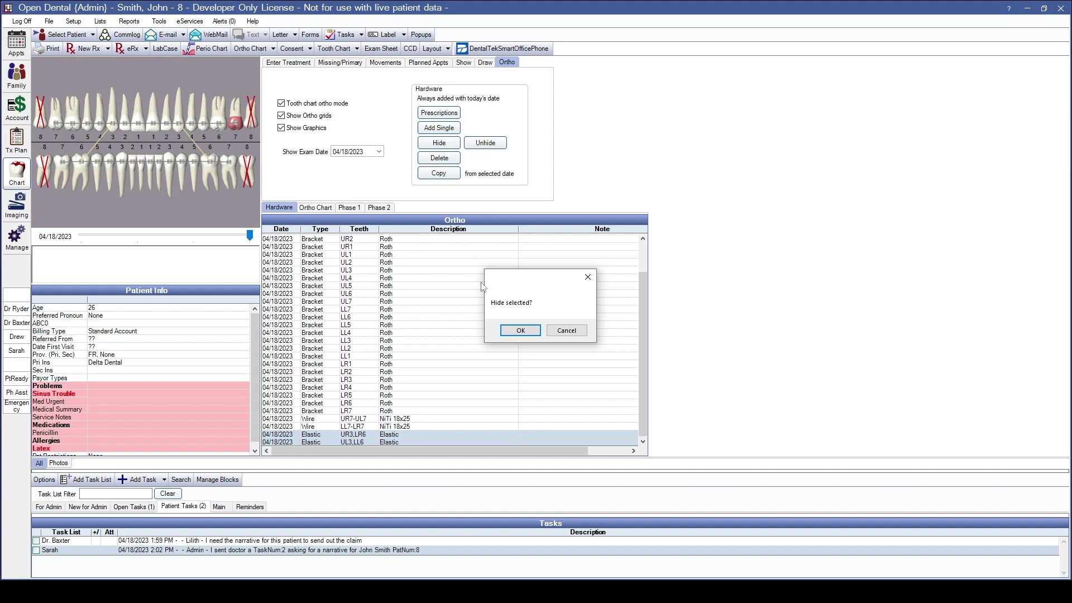
click(519, 331)
scroll(505, 321, up, 2)
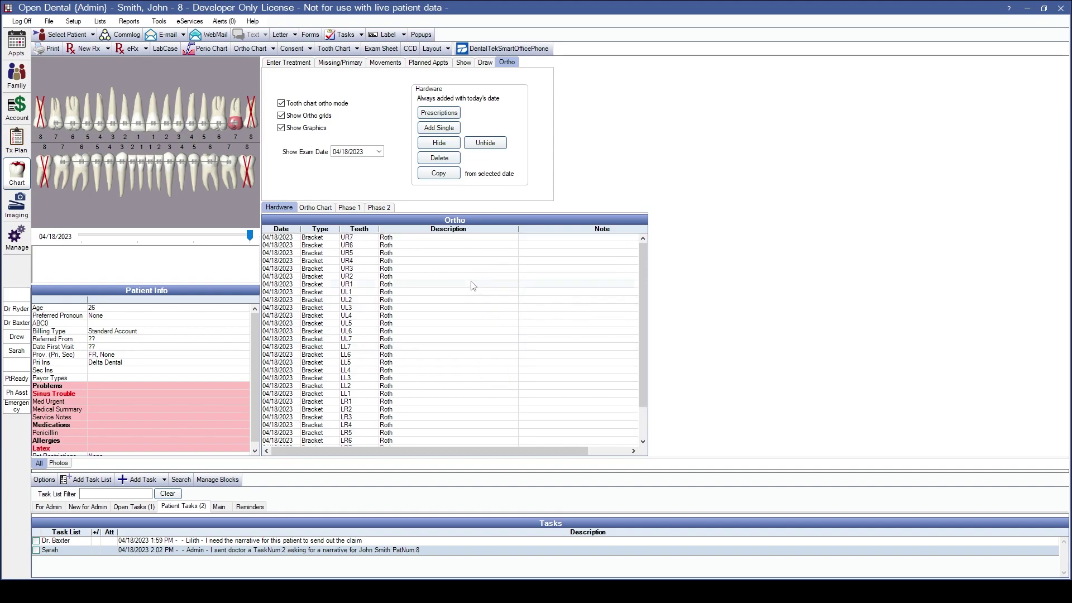
drag(420, 239, 413, 441)
click(439, 143)
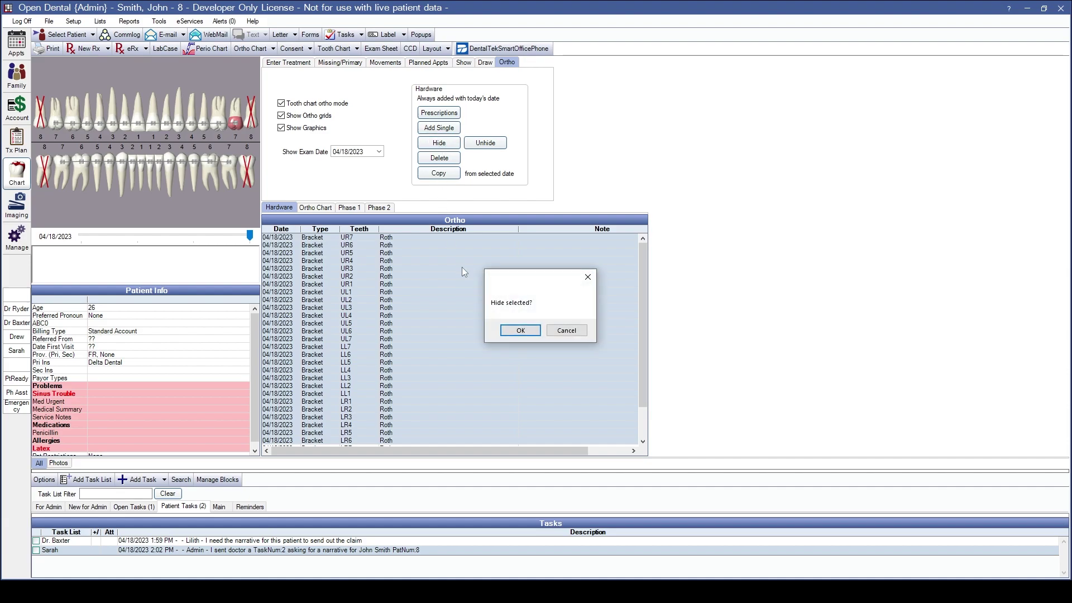
click(519, 331)
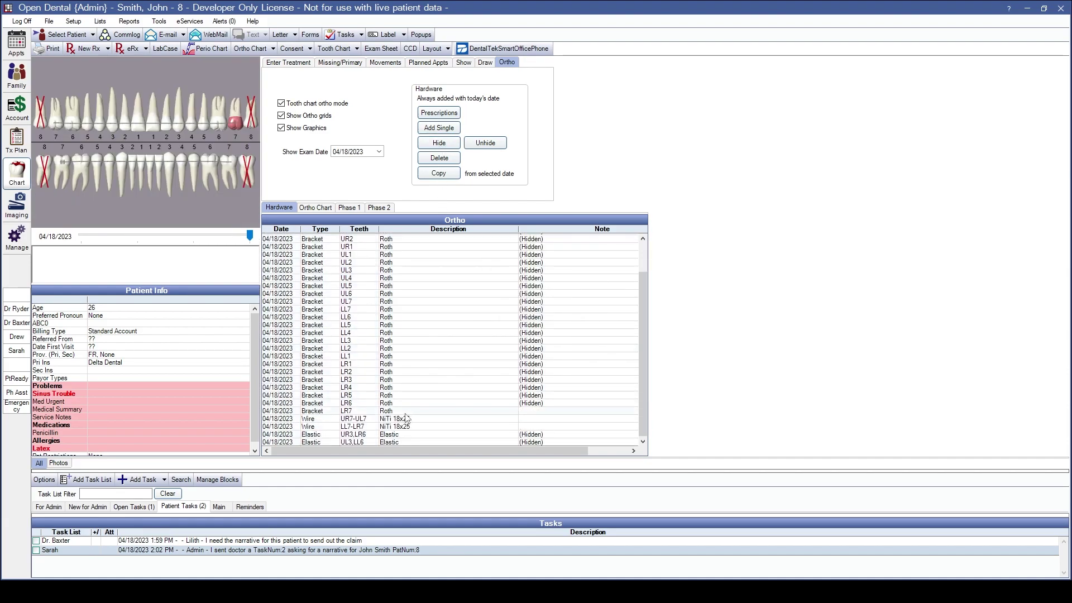
- Hide the LR7 bracket and both NiTi wires, then unhide the two elastics
drag(406, 412, 412, 428)
click(440, 143)
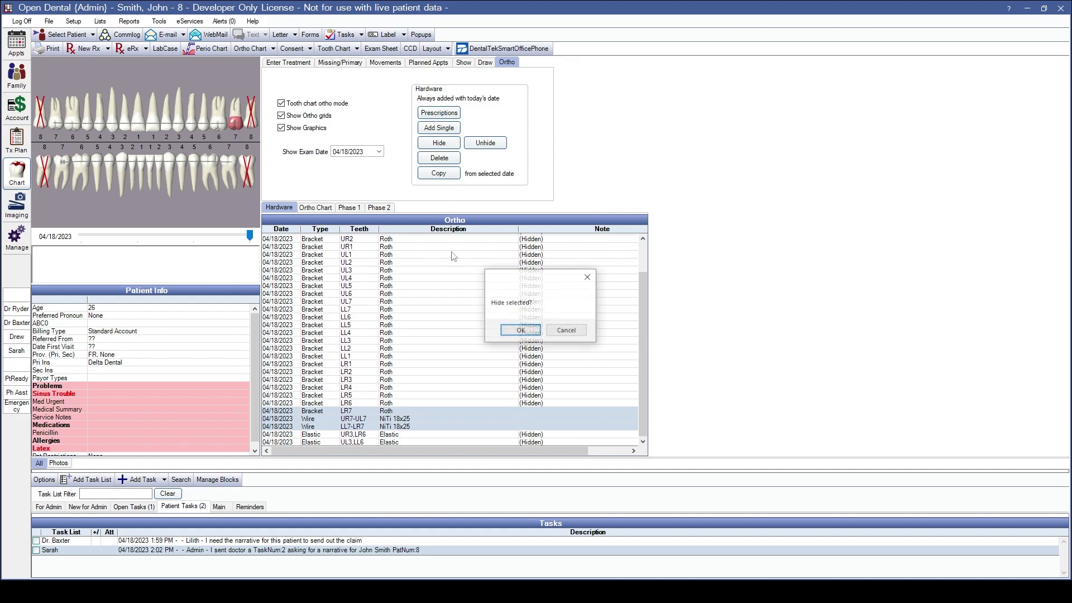
click(521, 331)
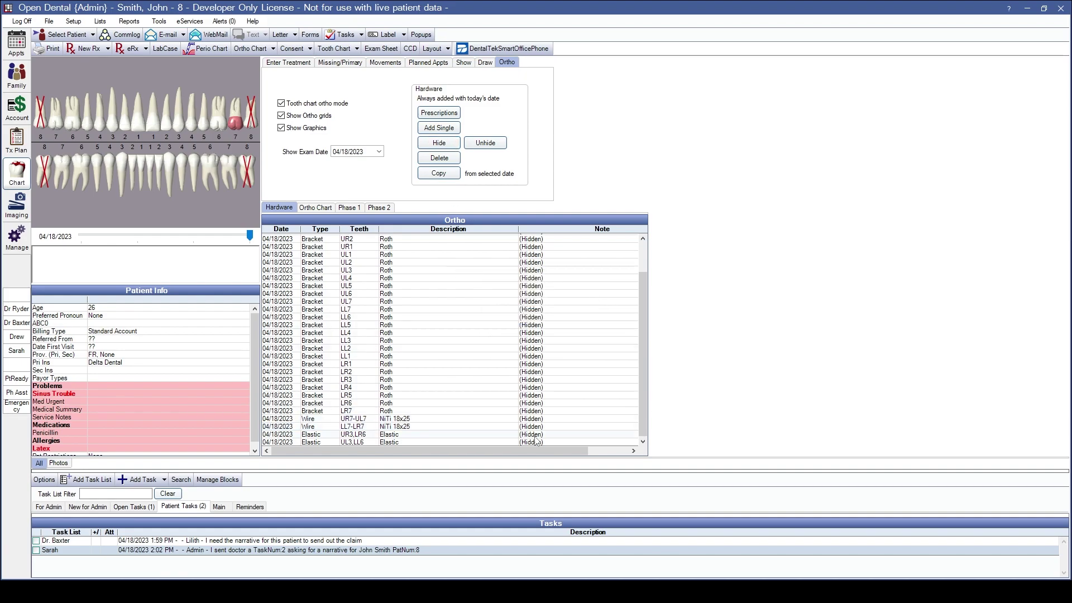
drag(535, 443, 535, 435)
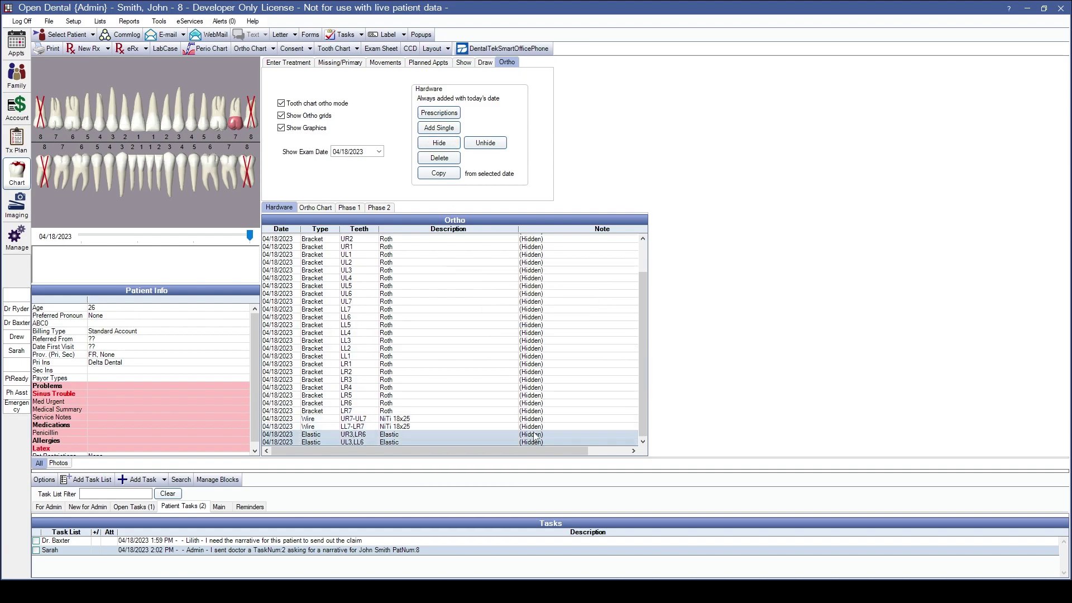
click(485, 143)
click(528, 332)
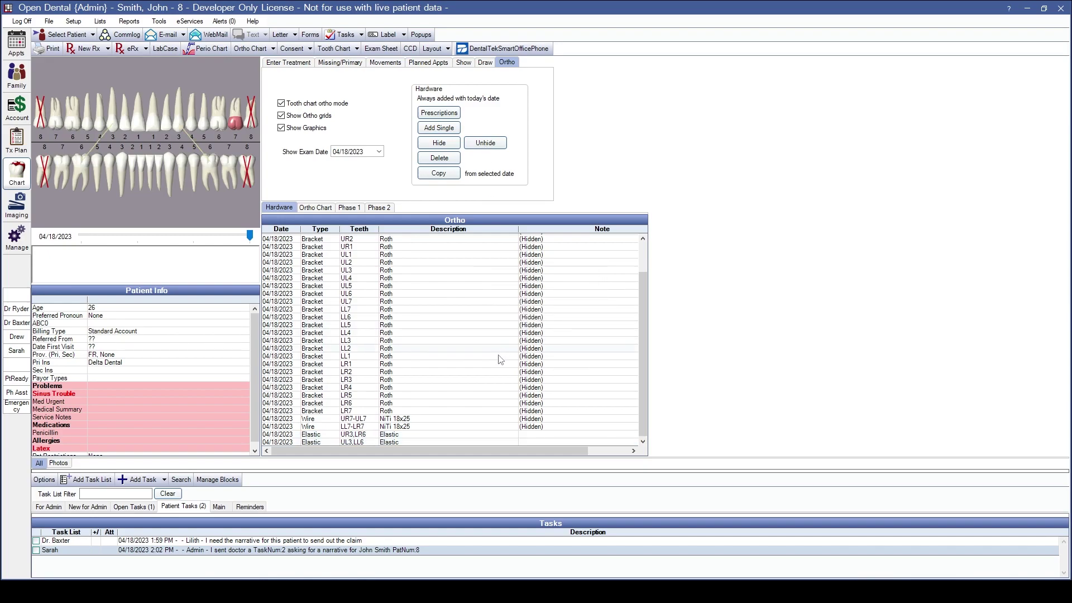
- Switch the chart to Enter Treatment and put the cursor in the procedure code box
click(307, 63)
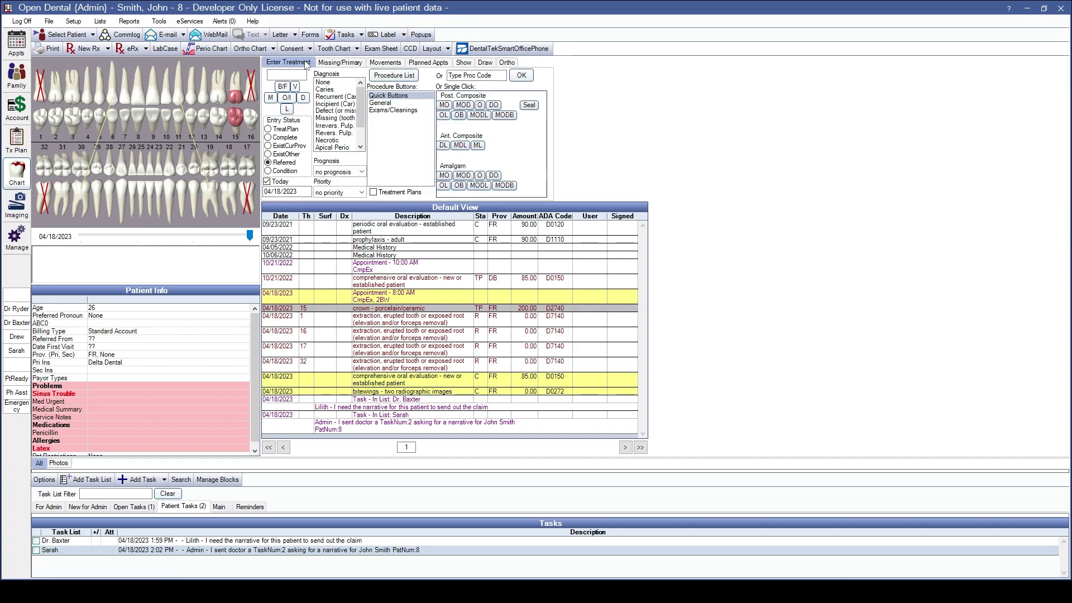
click(300, 73)
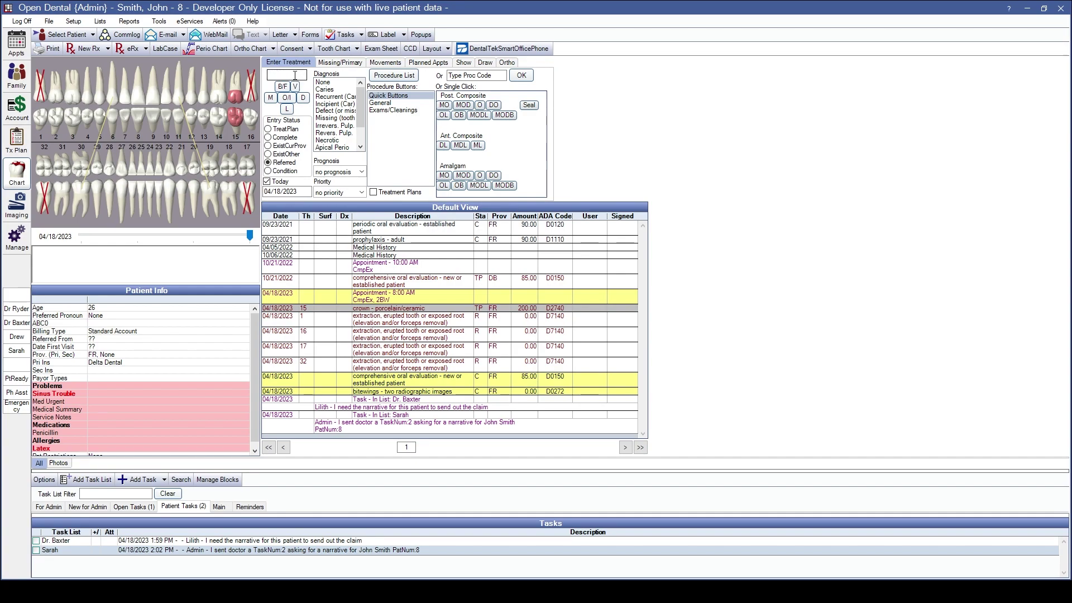
- Open the Referral Letter sheet definition and delete its existing procedures grid
click(73, 21)
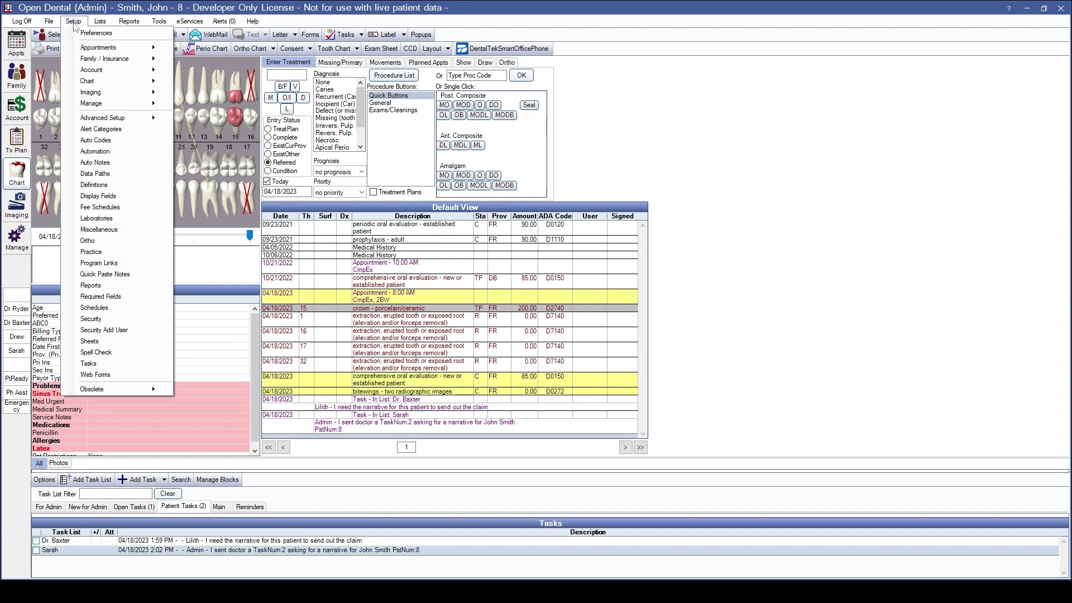
click(89, 341)
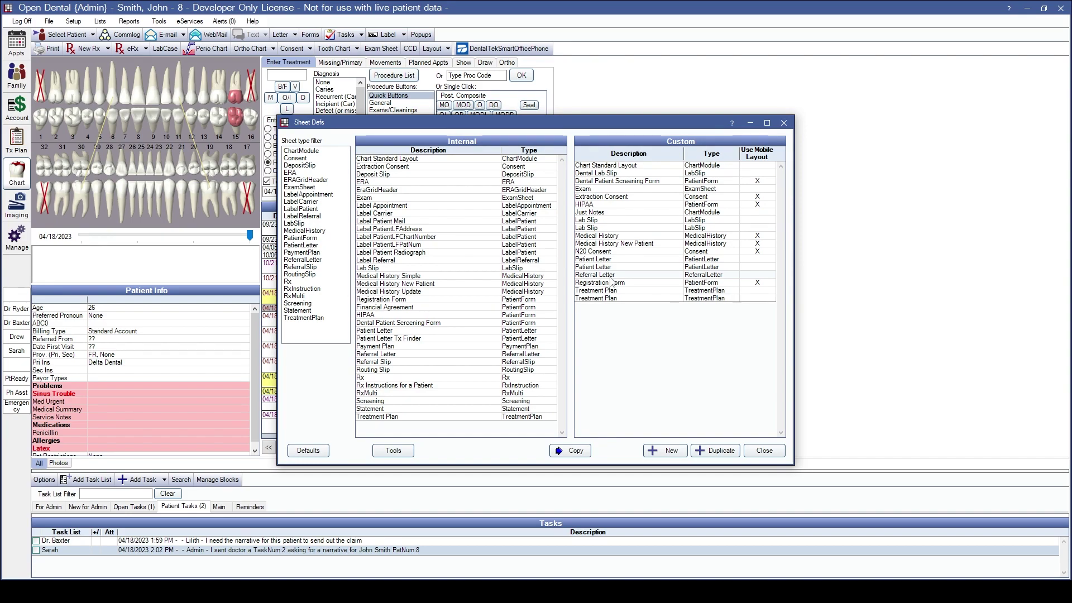
double_click(611, 275)
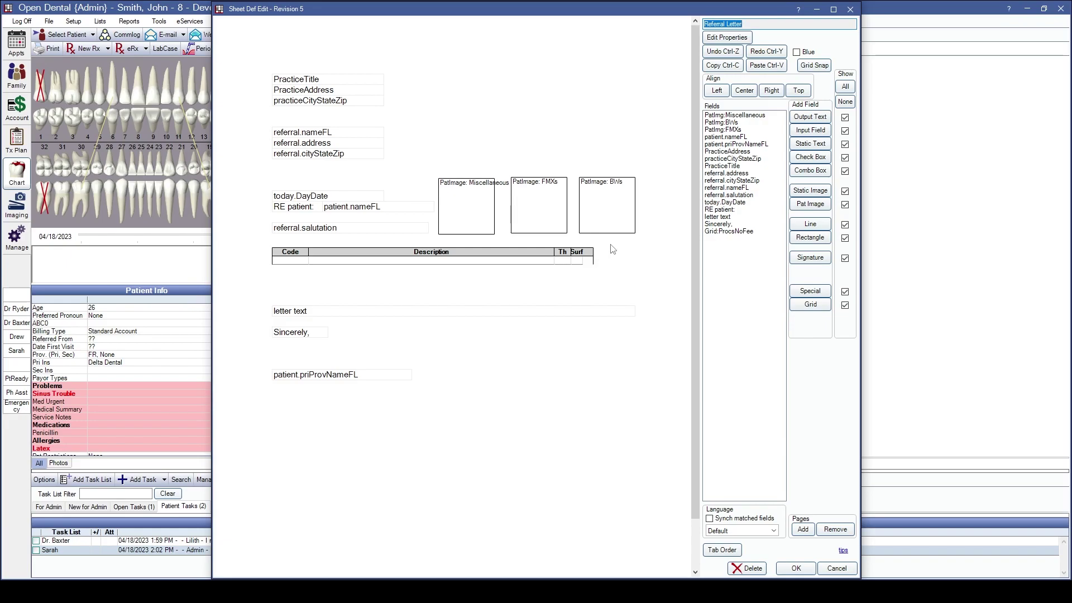
double_click(495, 258)
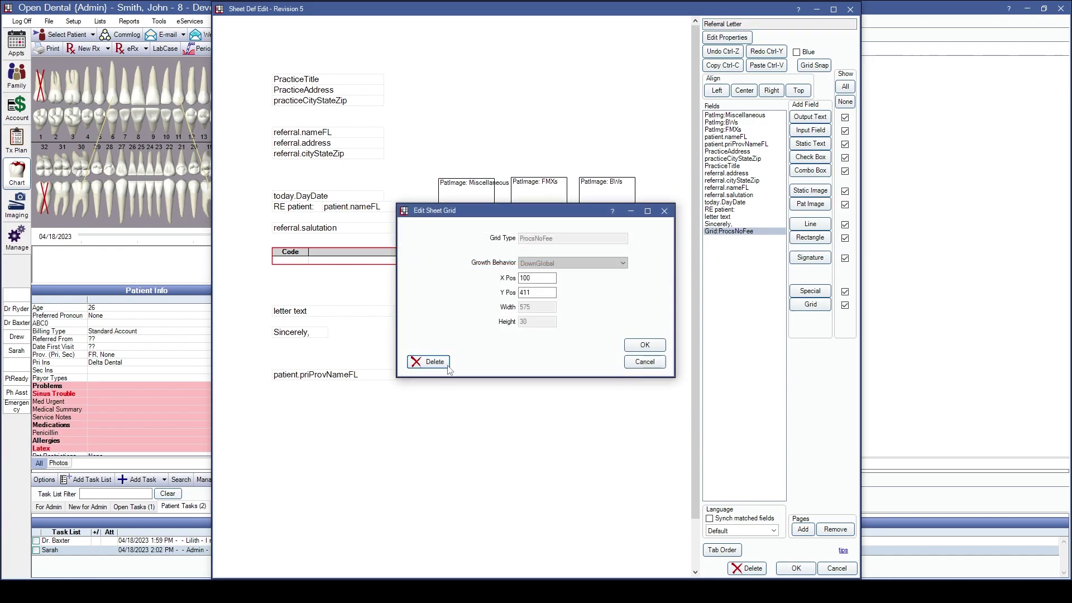
click(434, 362)
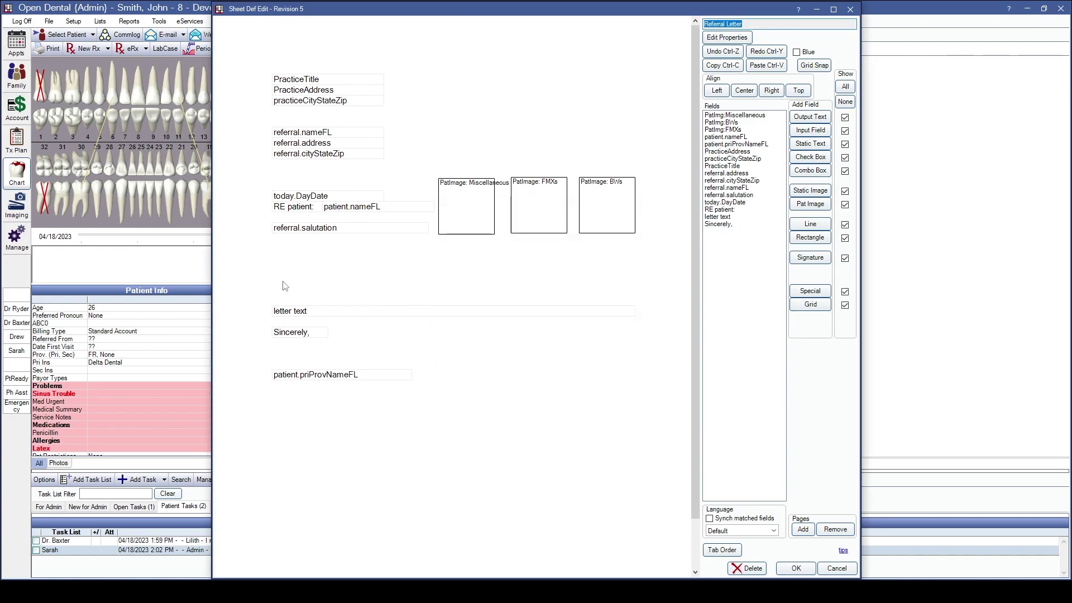
- Move the letter text, Sincerely and provider name fields up
drag(261, 281, 661, 417)
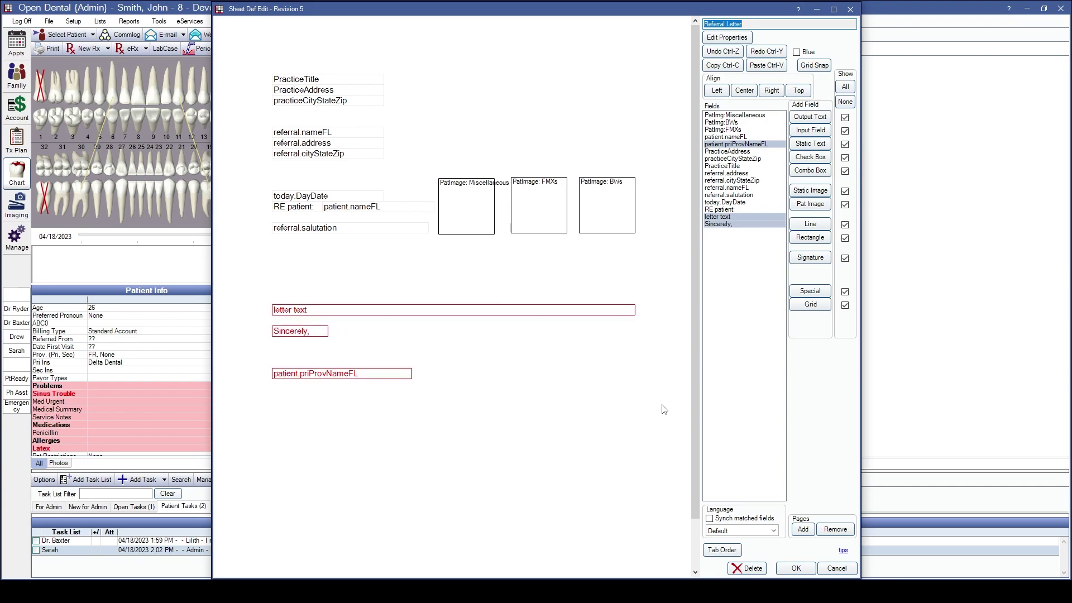
key(Up)
key(Up)
key(Up)
key(Up)
key(Up)
key(Up)
key(Up)
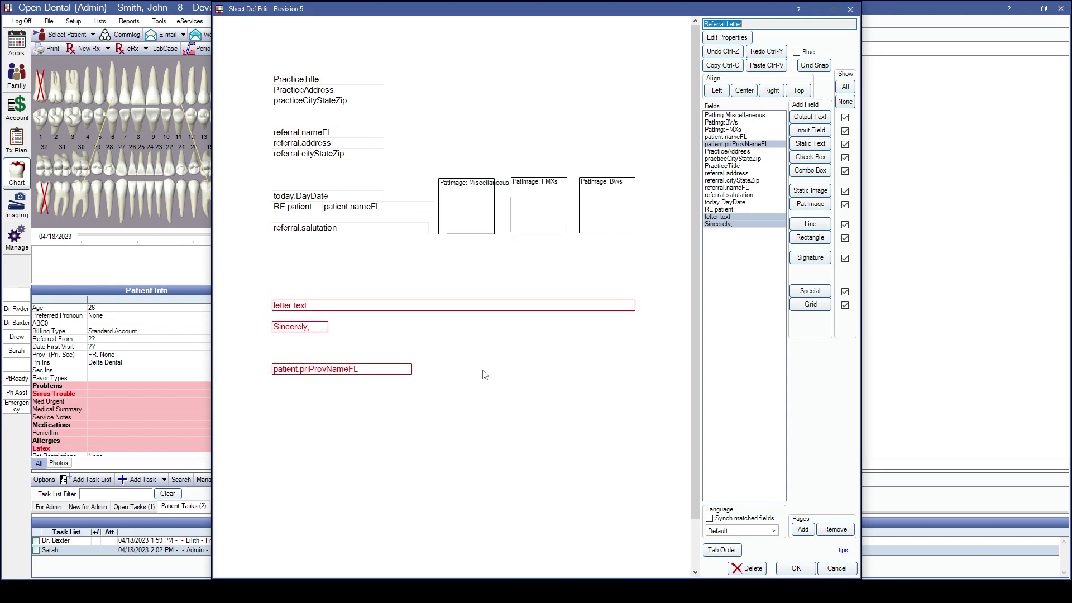
key(Up)
key(Up)
key(Up)
key(Up)
key(Up)
key(Up)
key(Up)
key(Up)
key(Up)
key(Up)
key(Up)
key(Up)
key(Up)
key(Up)
key(Up)
key(Up)
key(Up)
key(Up)
key(Up)
key(Up)
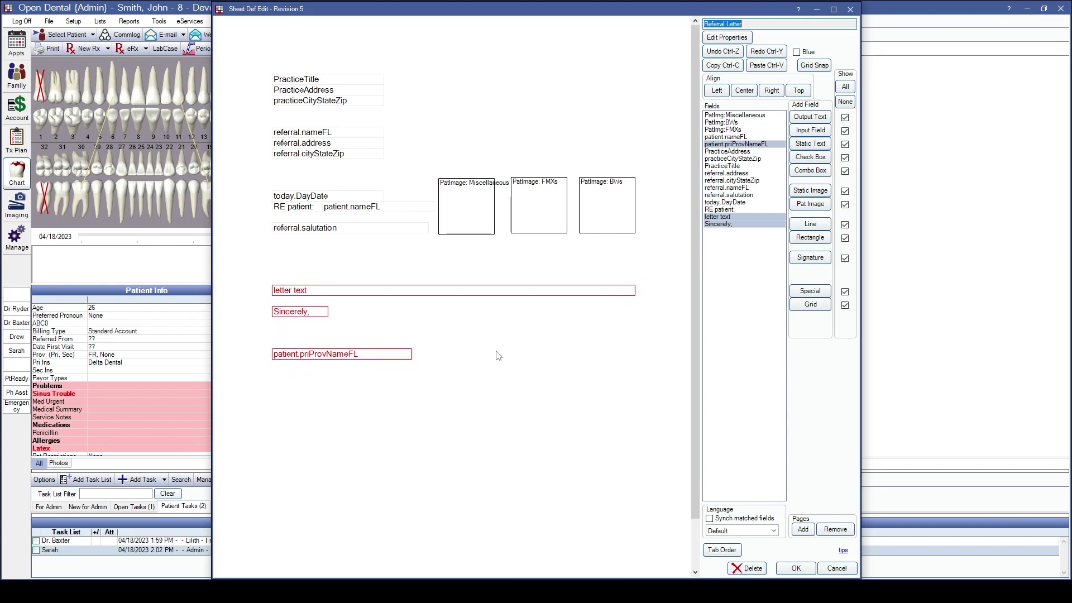
- Add a ProcsNoFee grid just below the salutation and save the sheet
click(811, 305)
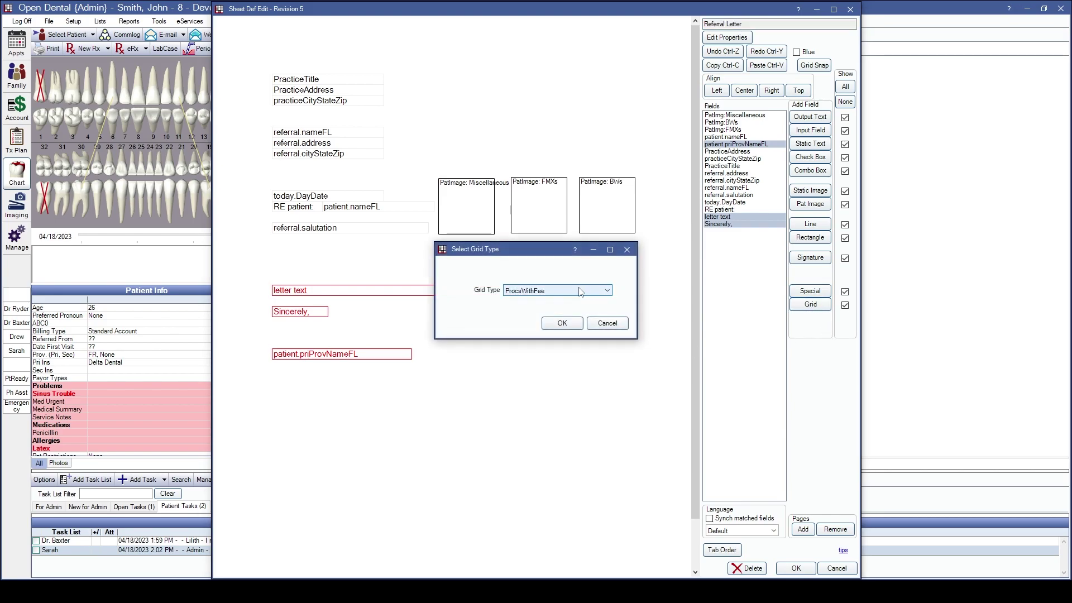
click(581, 291)
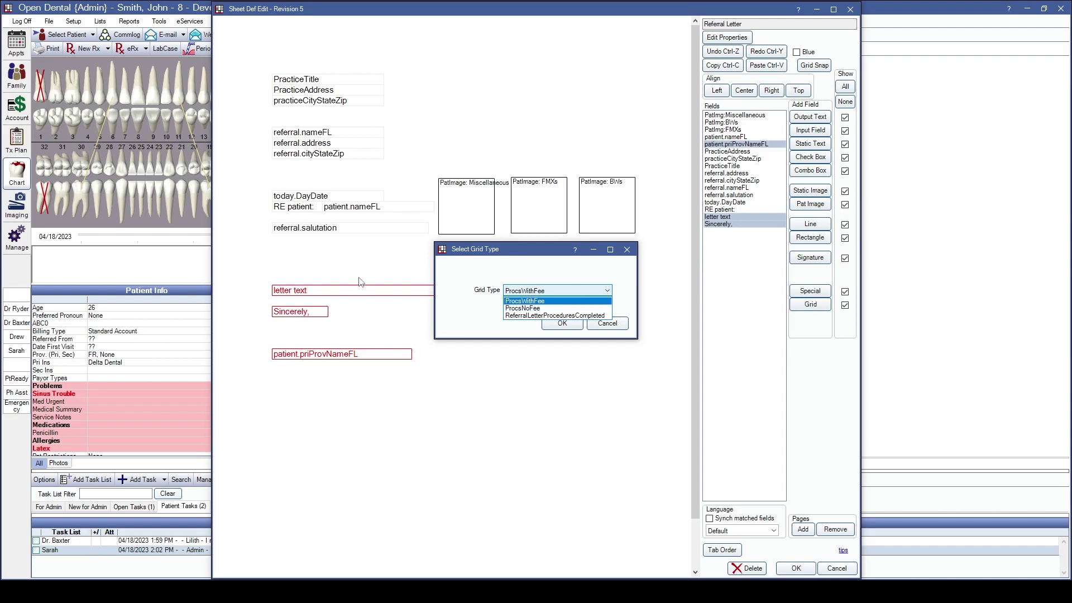
click(523, 309)
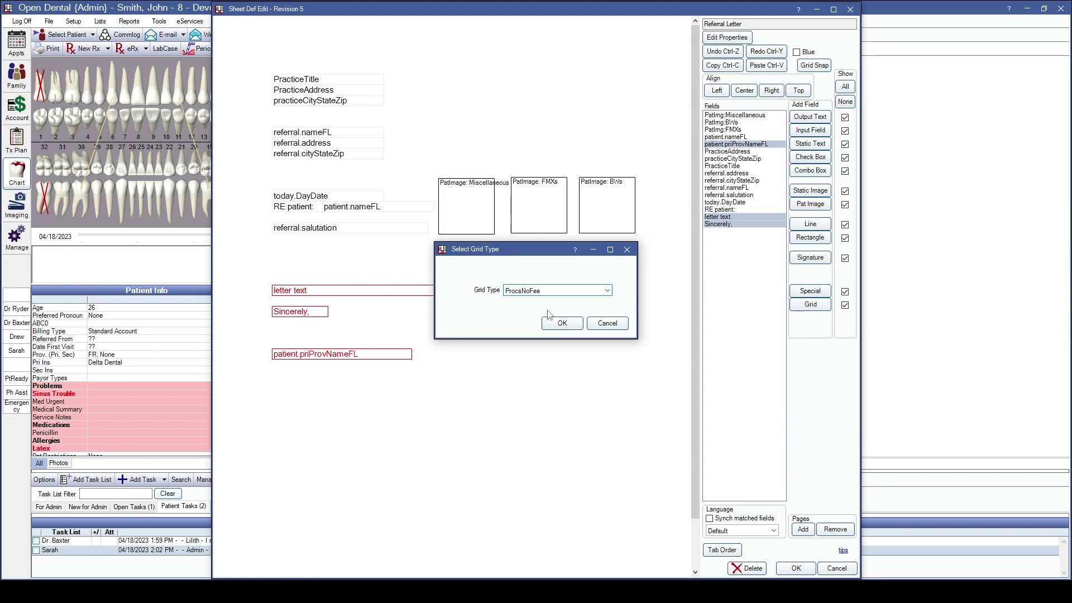
click(561, 323)
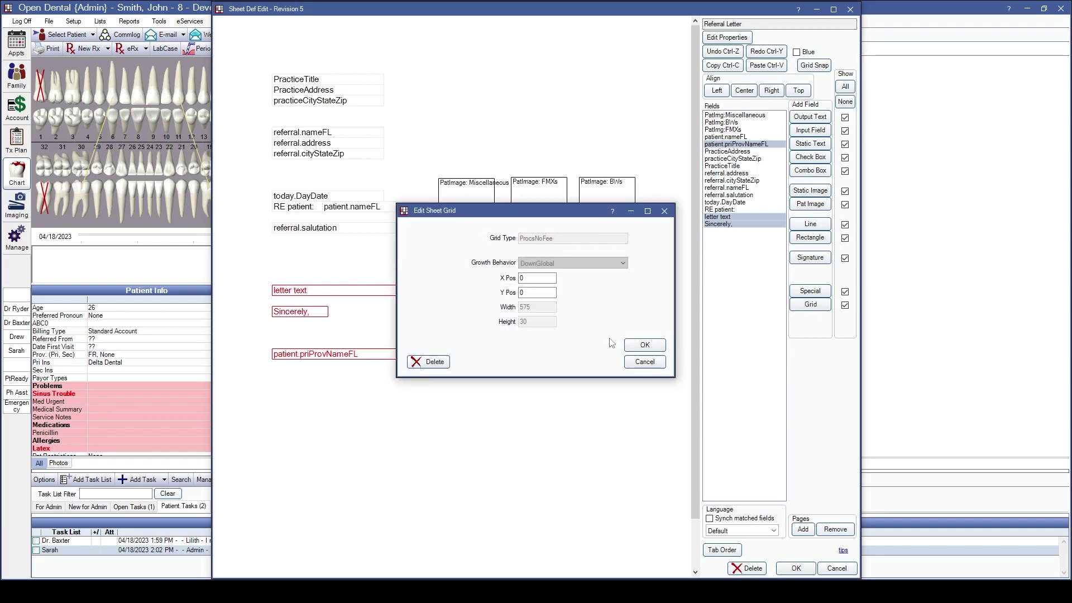
click(649, 346)
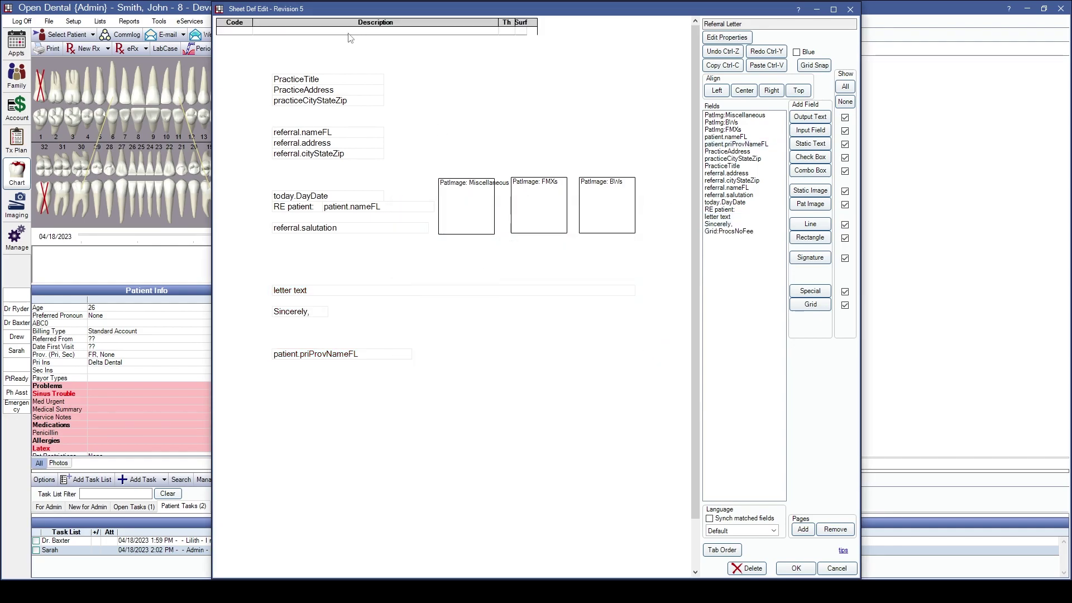
drag(336, 40, 389, 252)
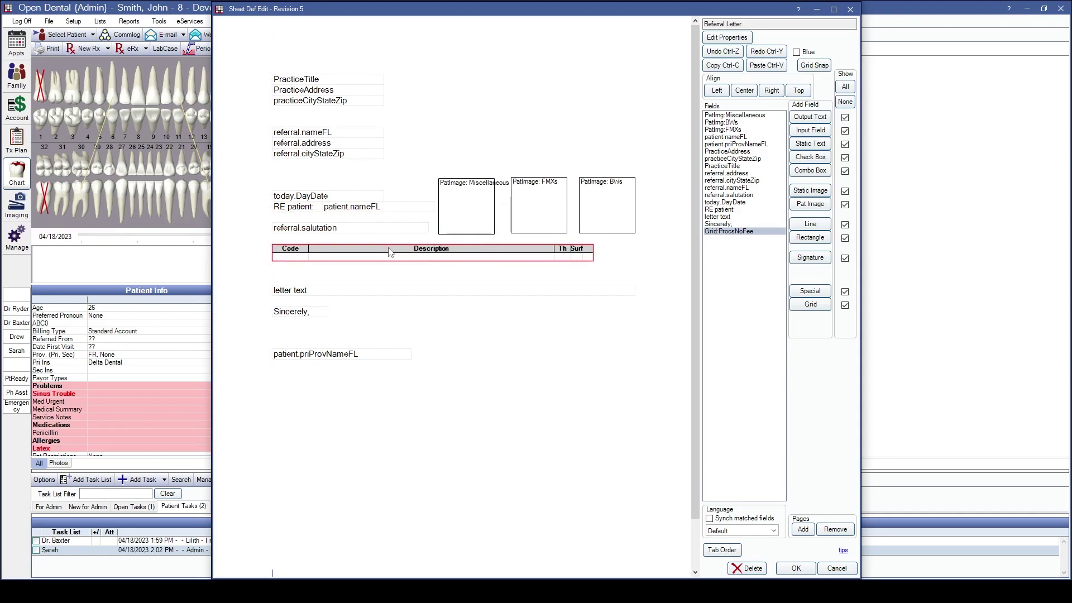
click(797, 568)
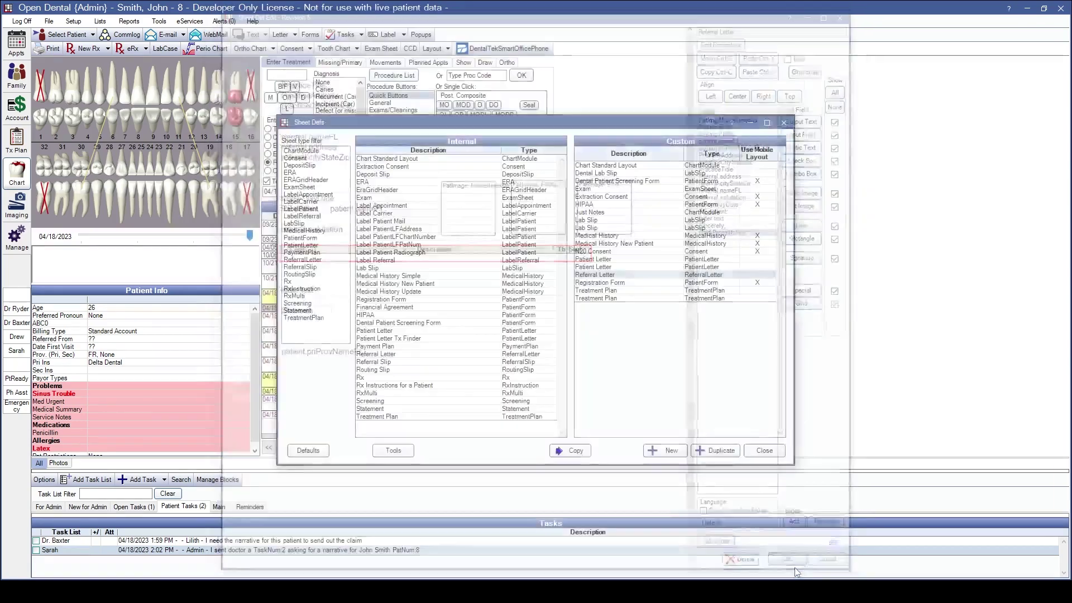
- Review the patient's referrals and the tooth 1 D7140 extraction, then open the Letter dropdown
click(771, 454)
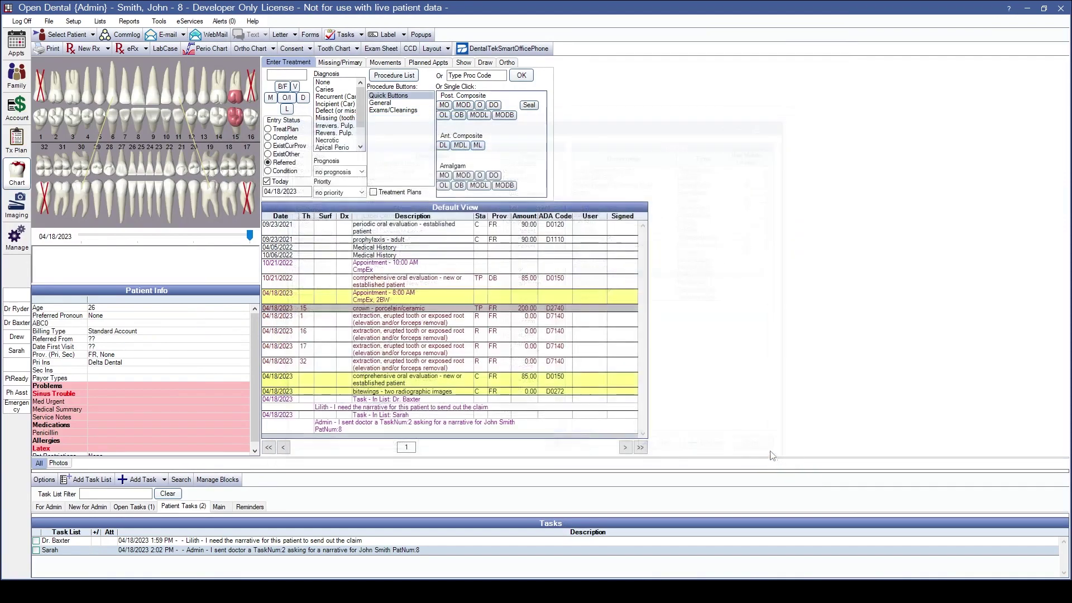
double_click(93, 342)
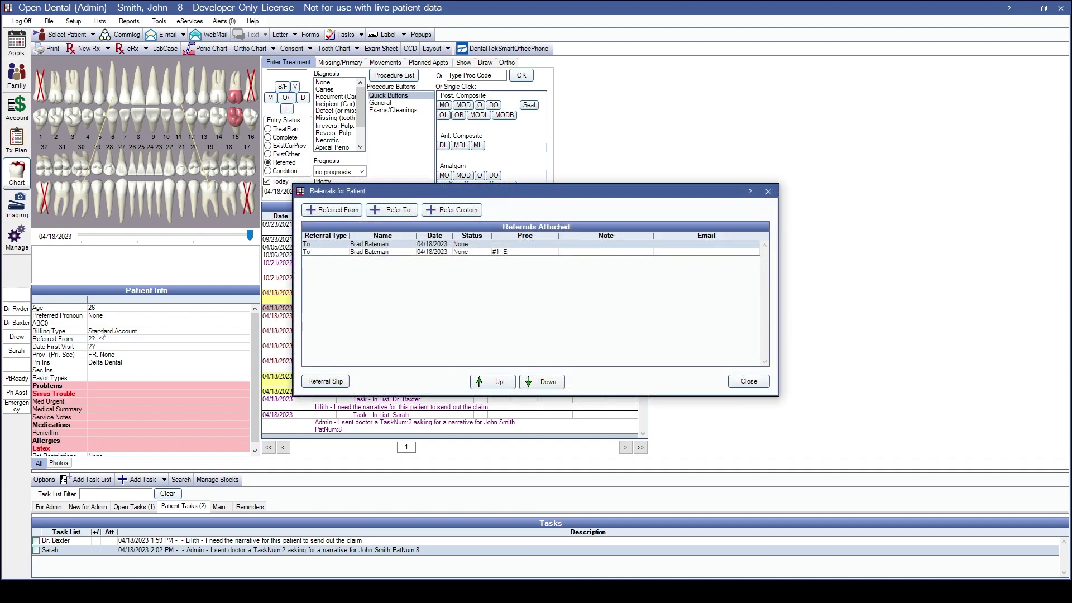
click(748, 382)
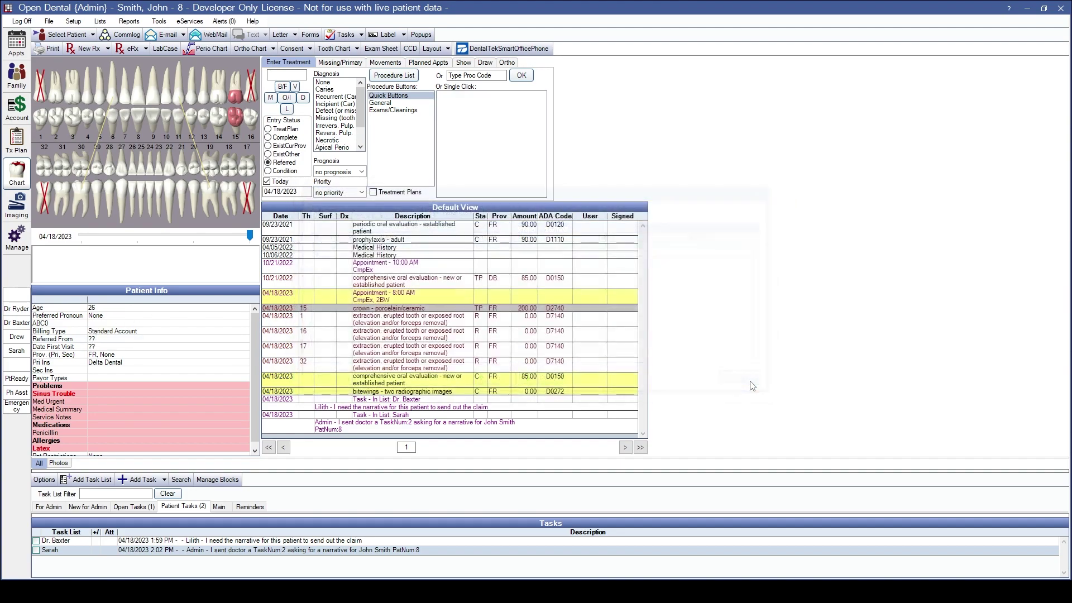
double_click(406, 321)
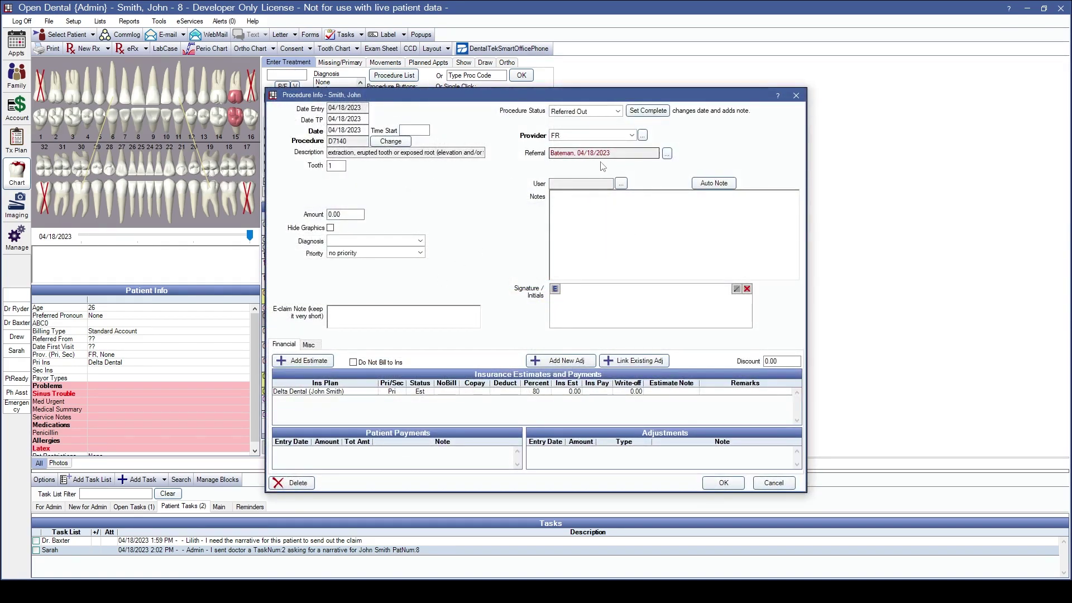
click(714, 480)
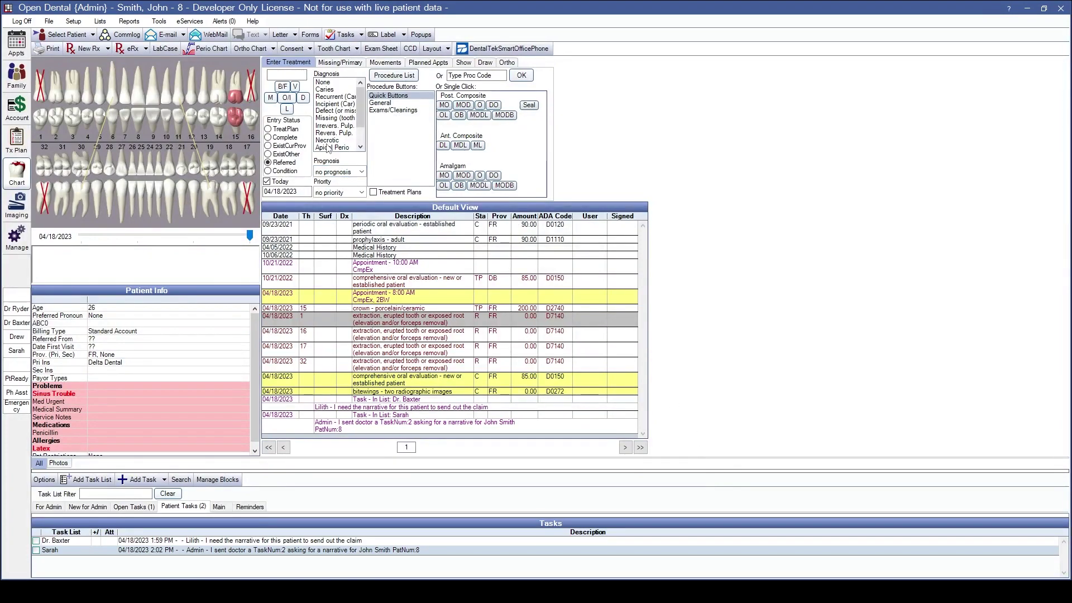
click(295, 36)
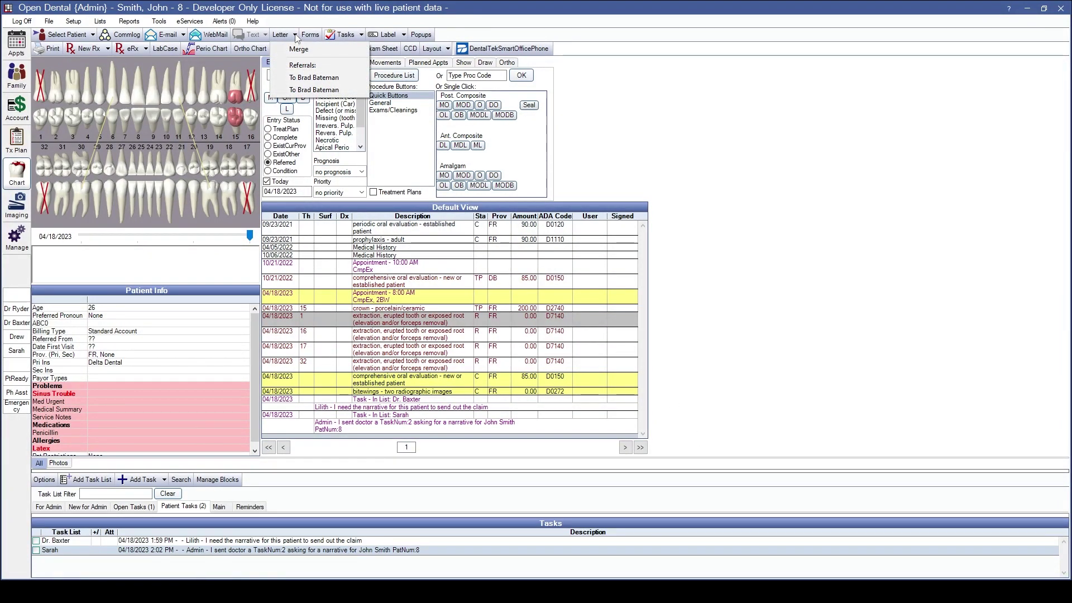
- Create a Referral Letter listing the D7140 extractions on teeth 16, 17, 32 and 1
click(299, 79)
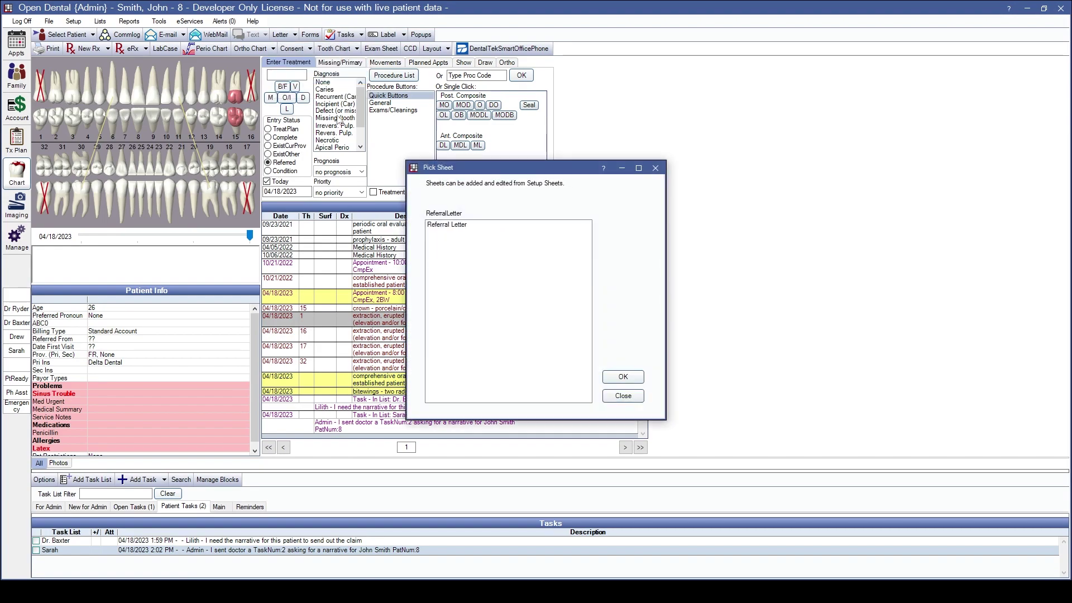
click(447, 226)
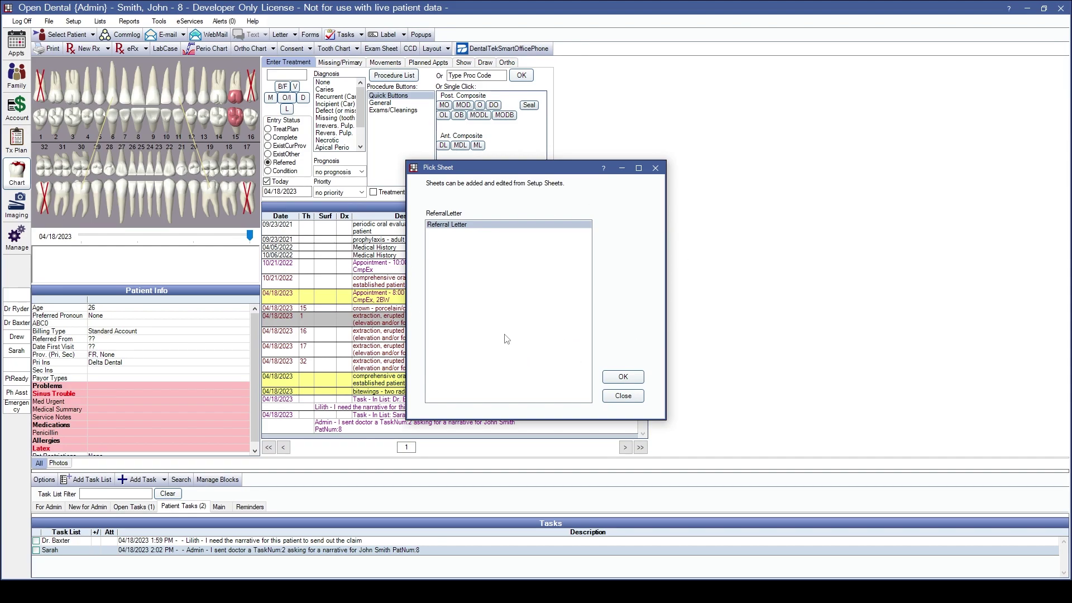
click(623, 378)
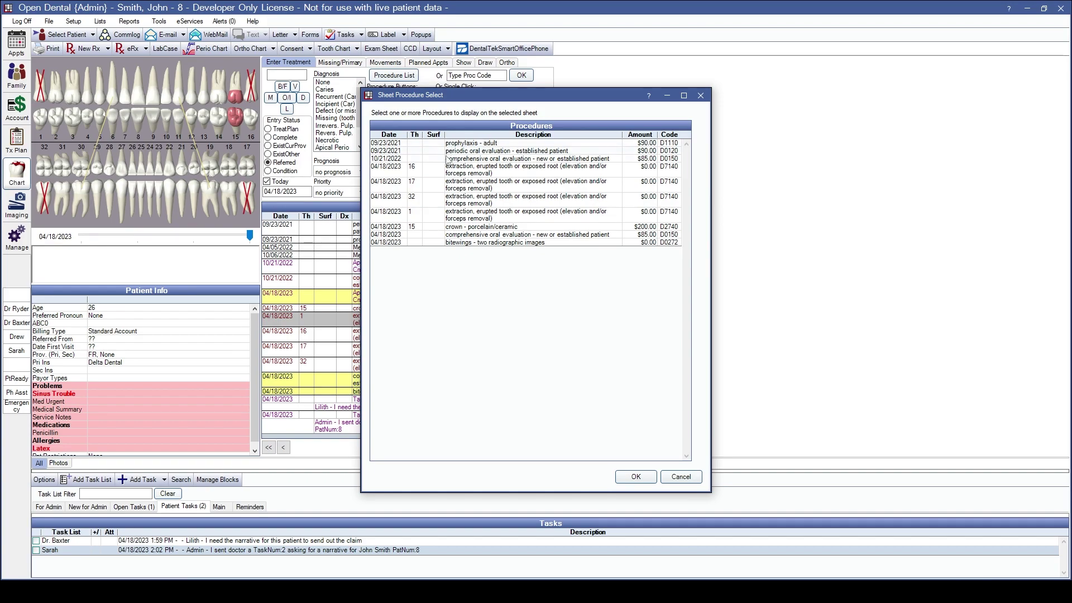
drag(451, 170, 451, 215)
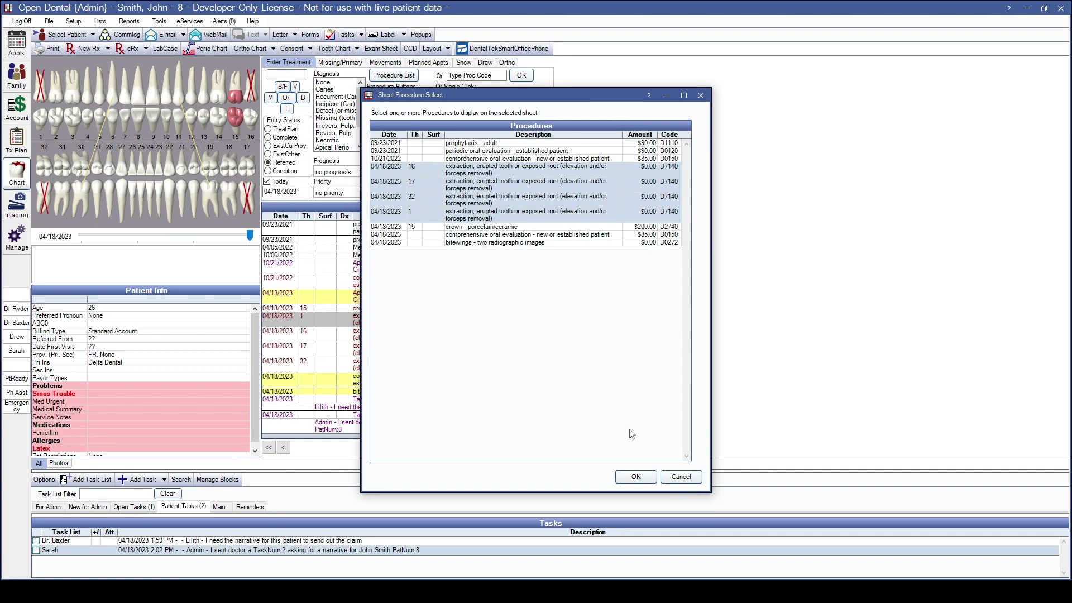
click(637, 477)
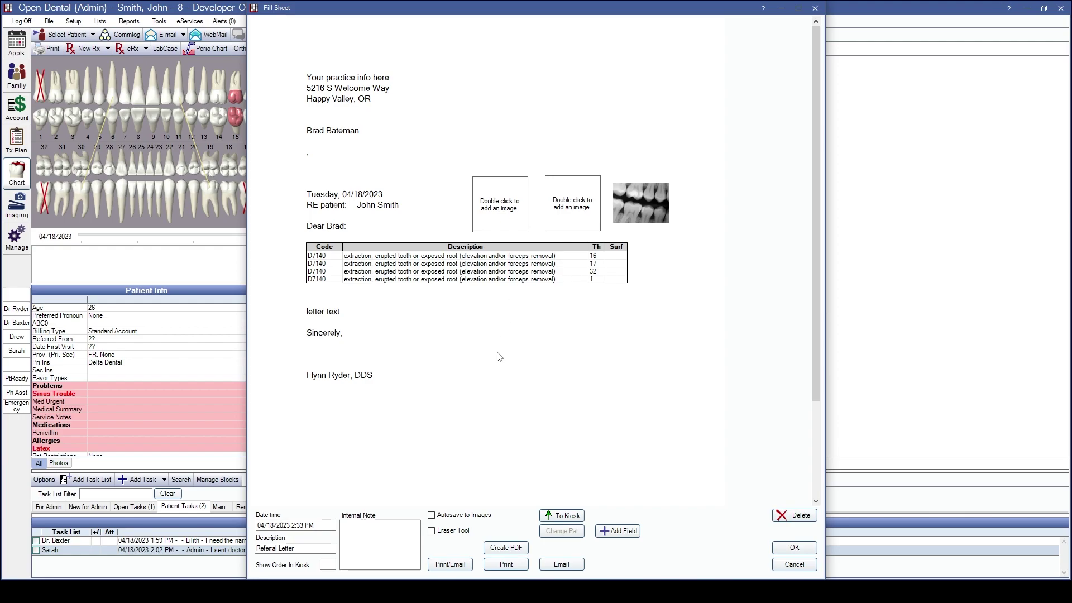
- Save the referral letter, then reopen the 04/18/2023 Referral Letter entry and close it
click(795, 548)
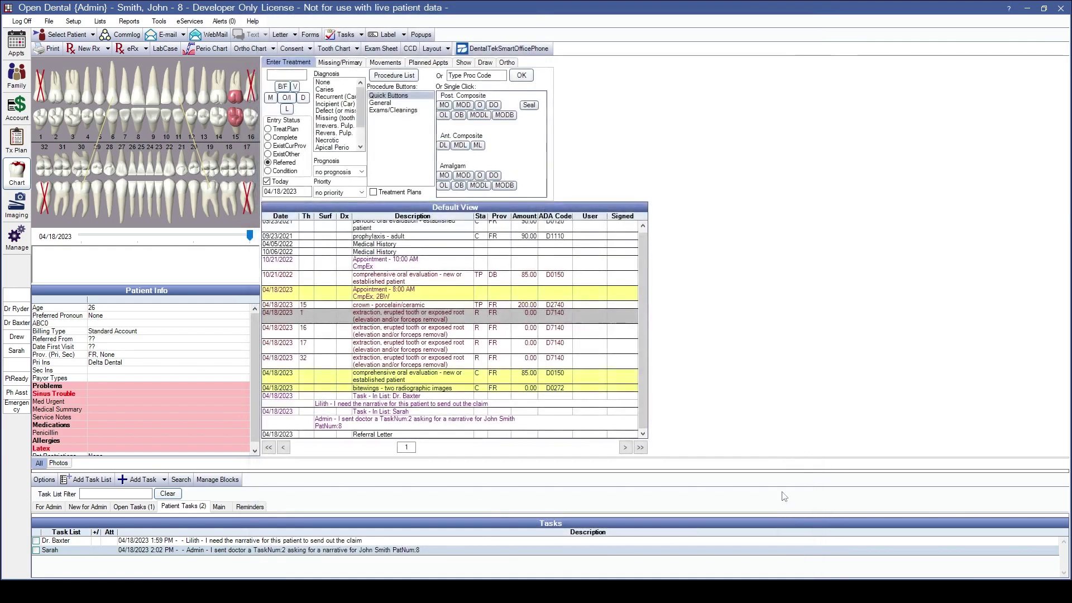
click(379, 436)
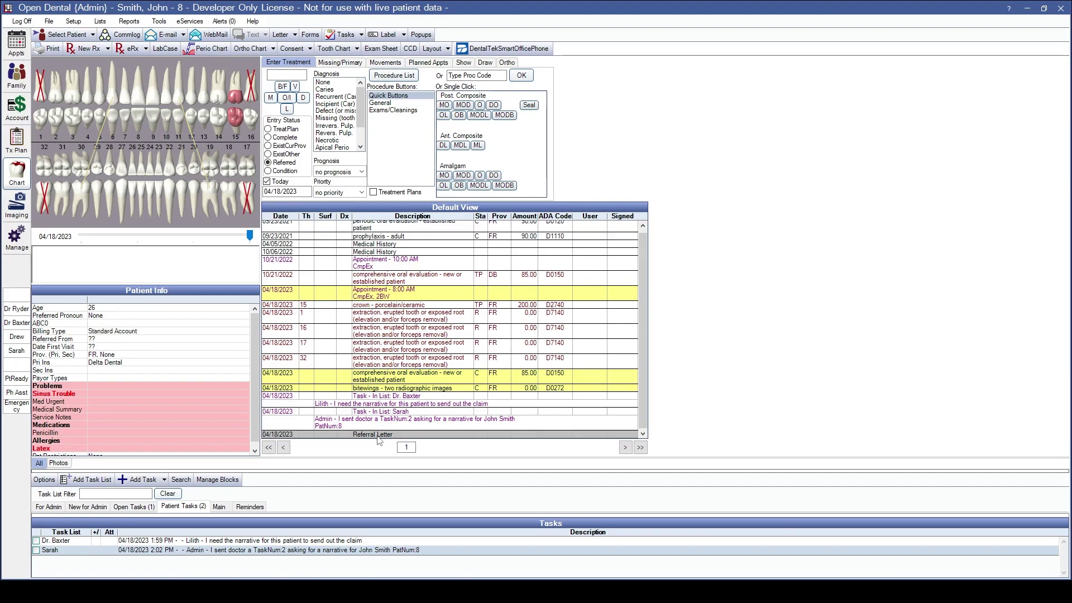
double_click(378, 435)
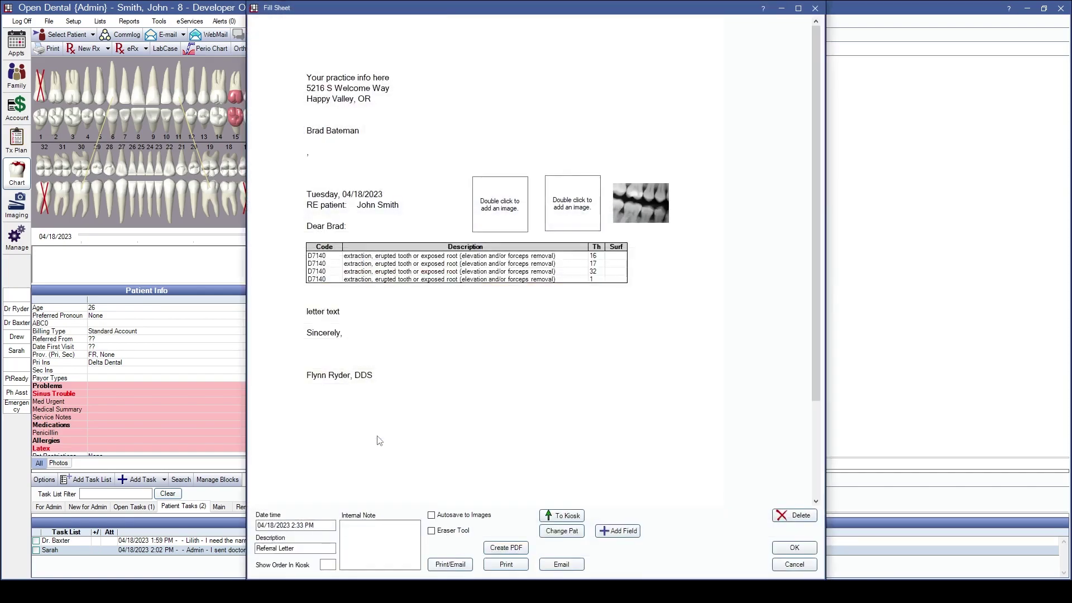
click(794, 549)
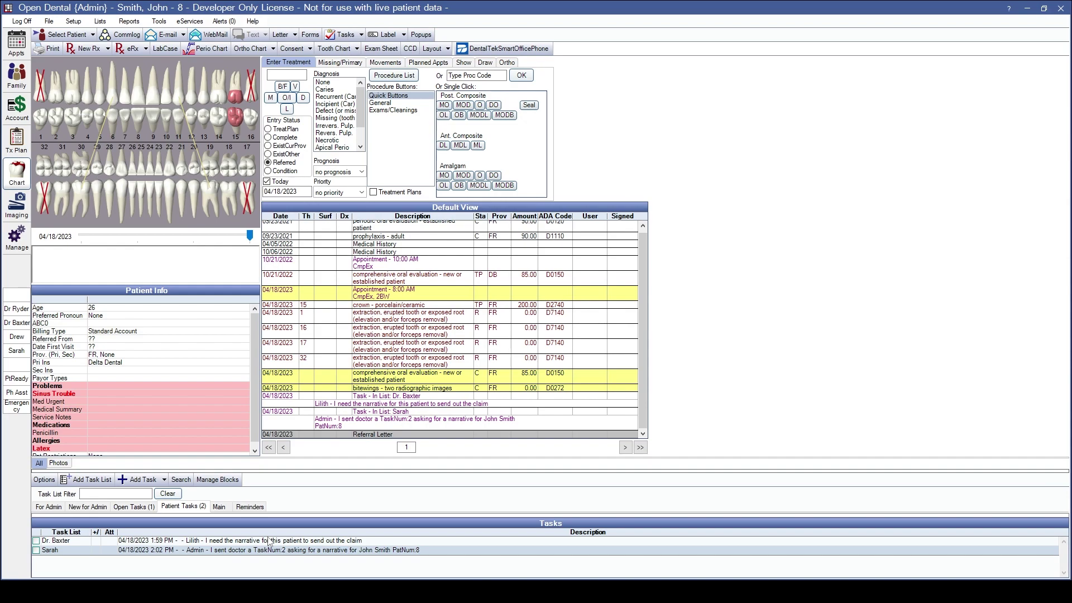
- Search all tasks, then exclude tasks containing 'narrative'
click(180, 481)
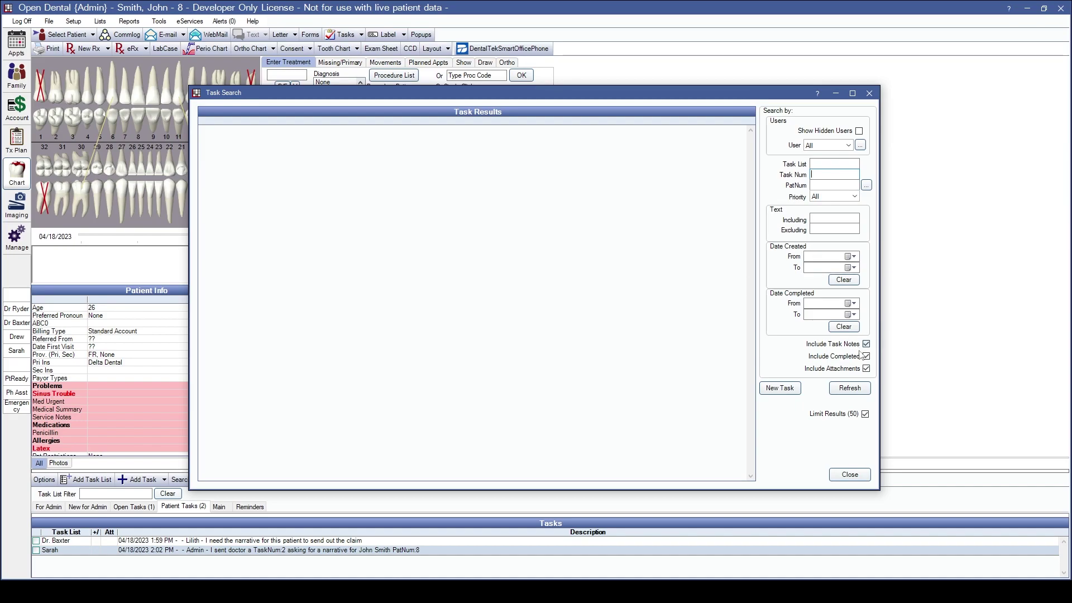
click(859, 389)
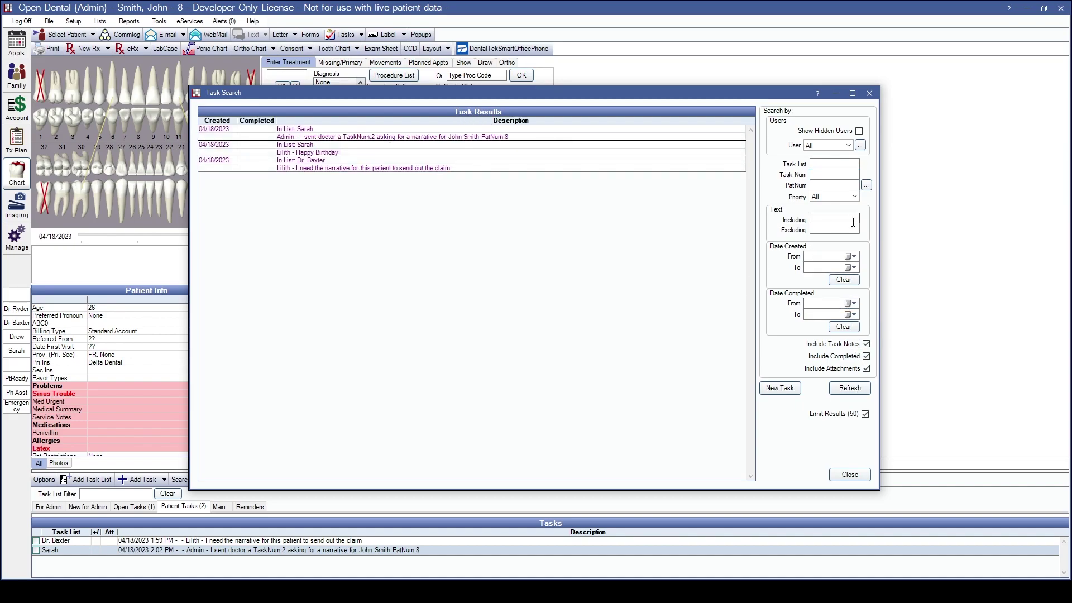
click(826, 228)
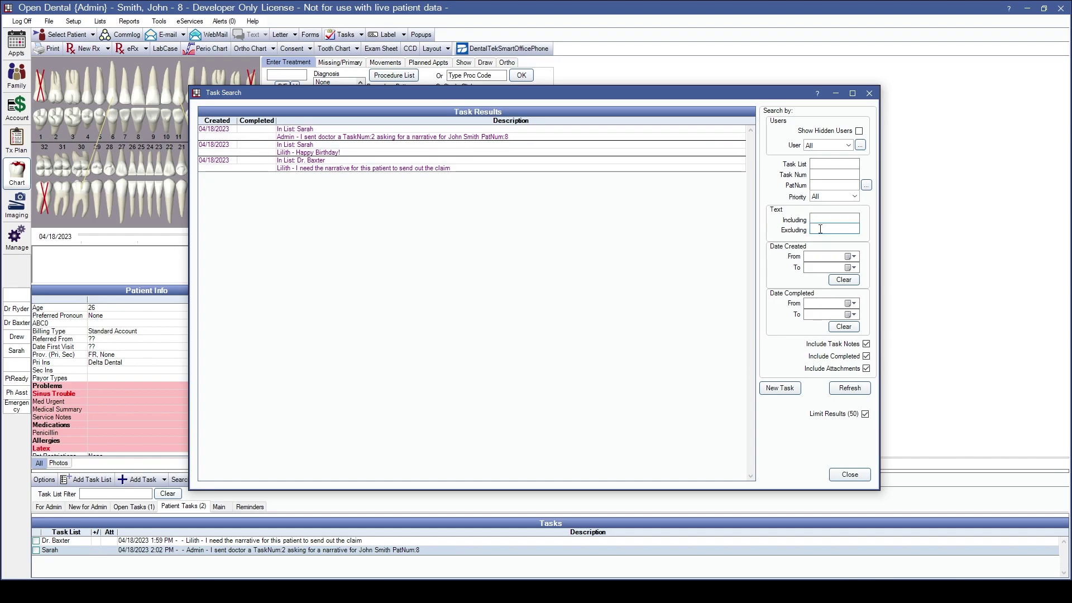
text(narrati)
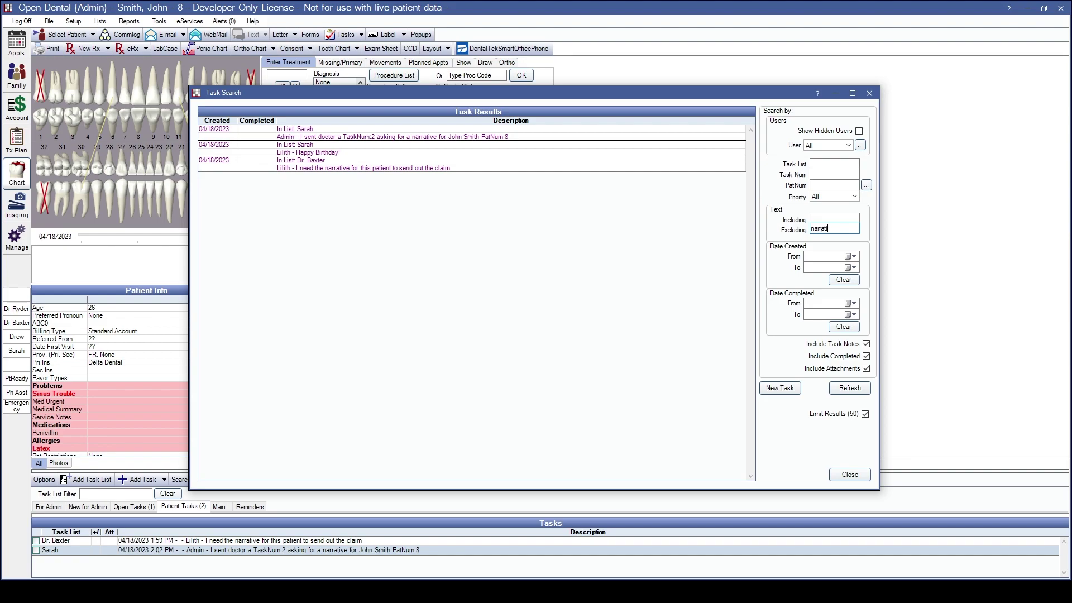
text(ve)
click(845, 393)
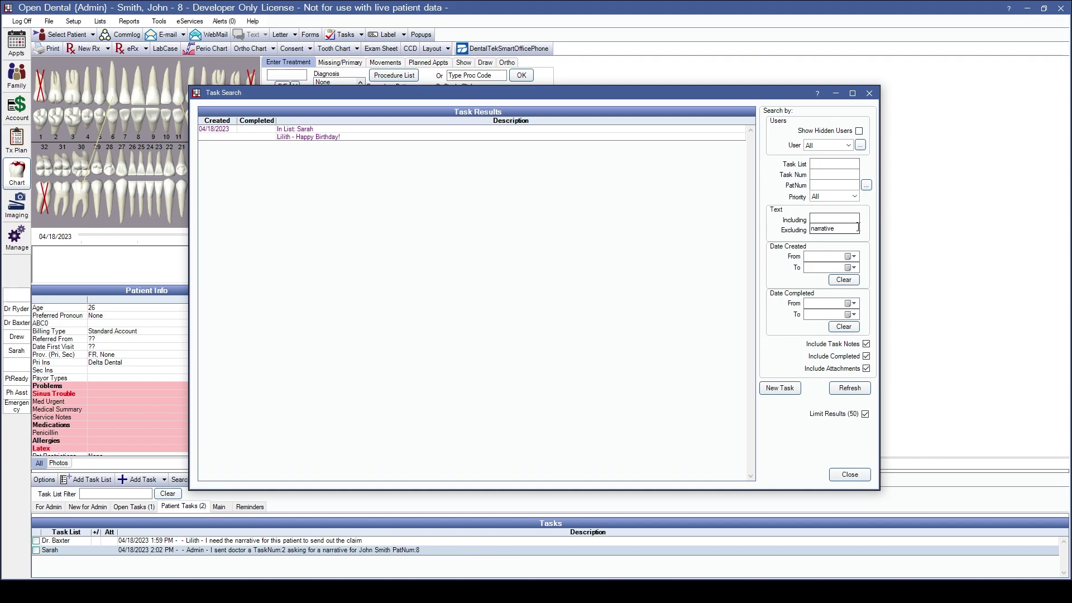
- Clear the 'narrative' exclusion so all three tasks are listed again
double_click(823, 229)
key(BackSpace)
click(869, 393)
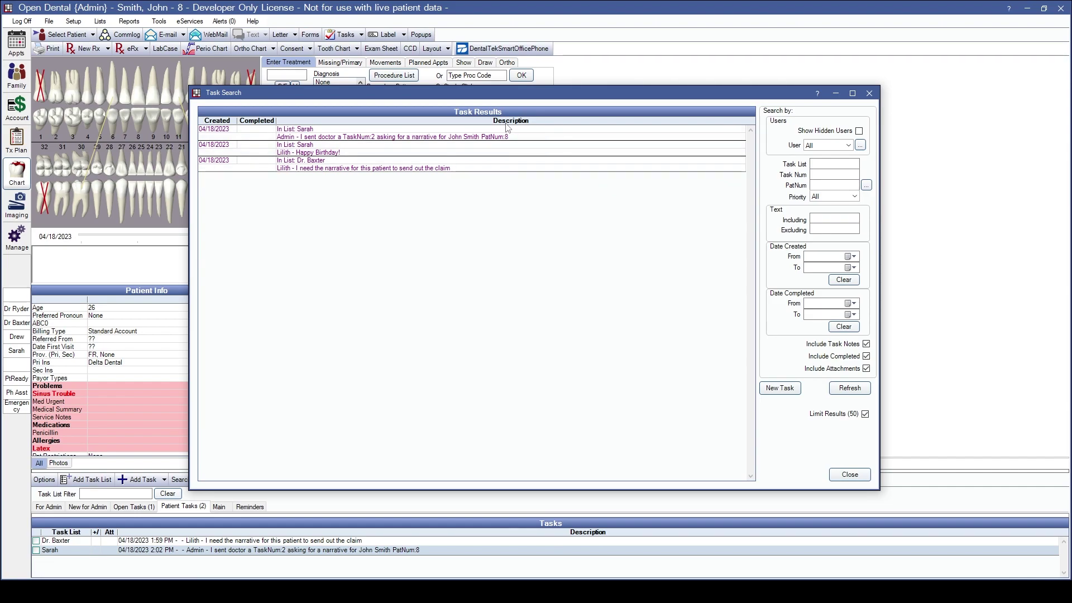
right_click(461, 135)
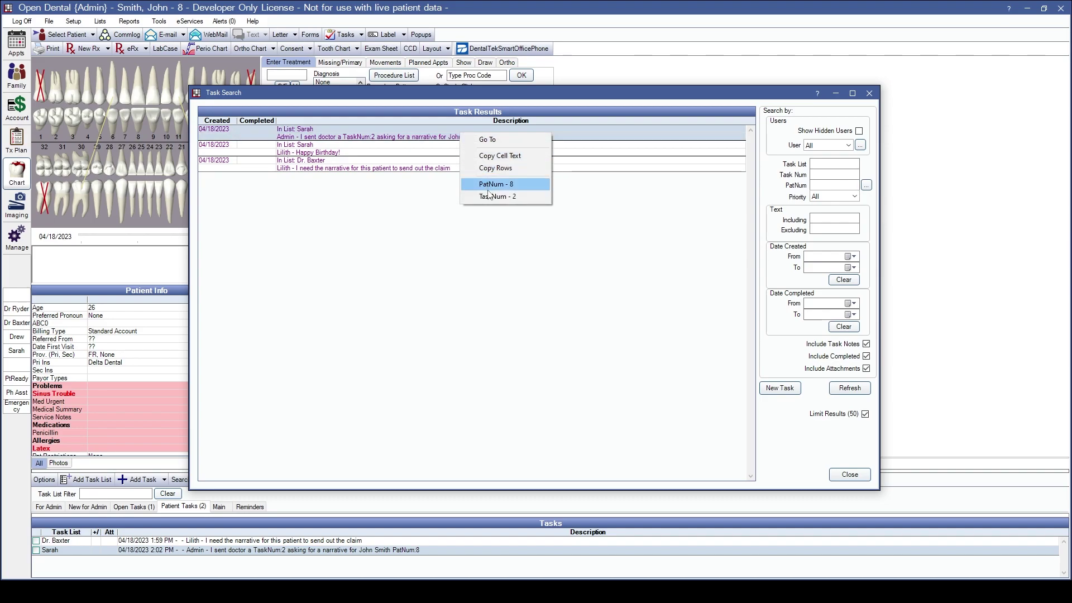
click(352, 139)
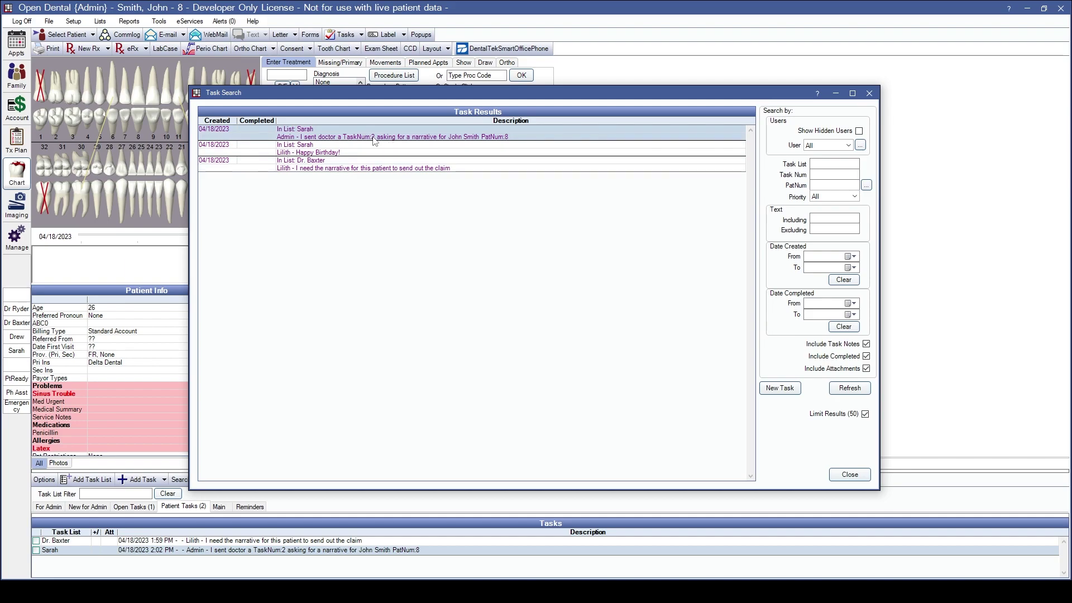
double_click(389, 170)
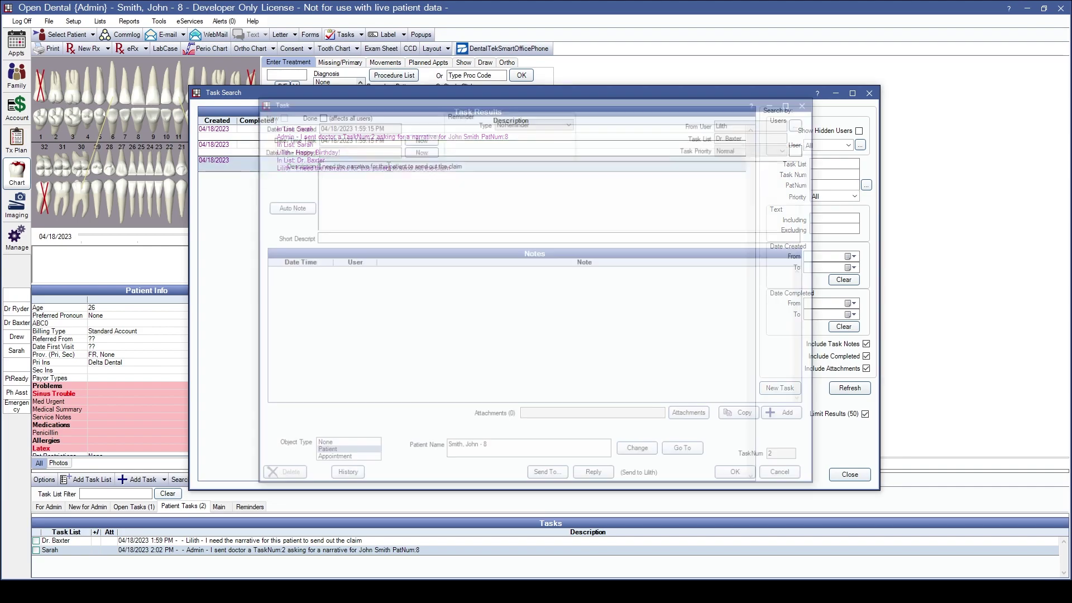
key(Tab)
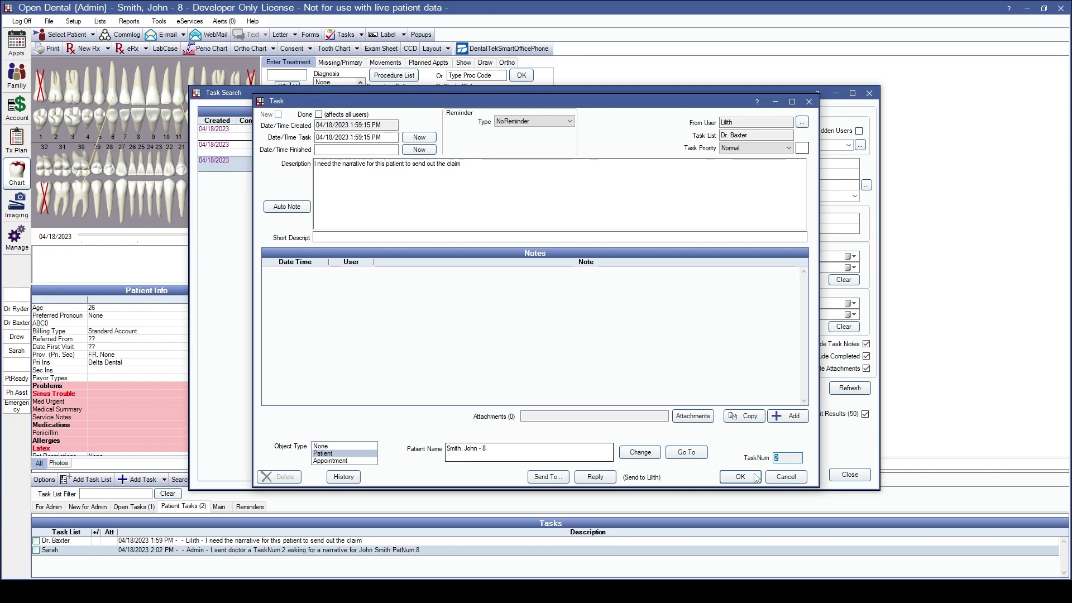
click(785, 476)
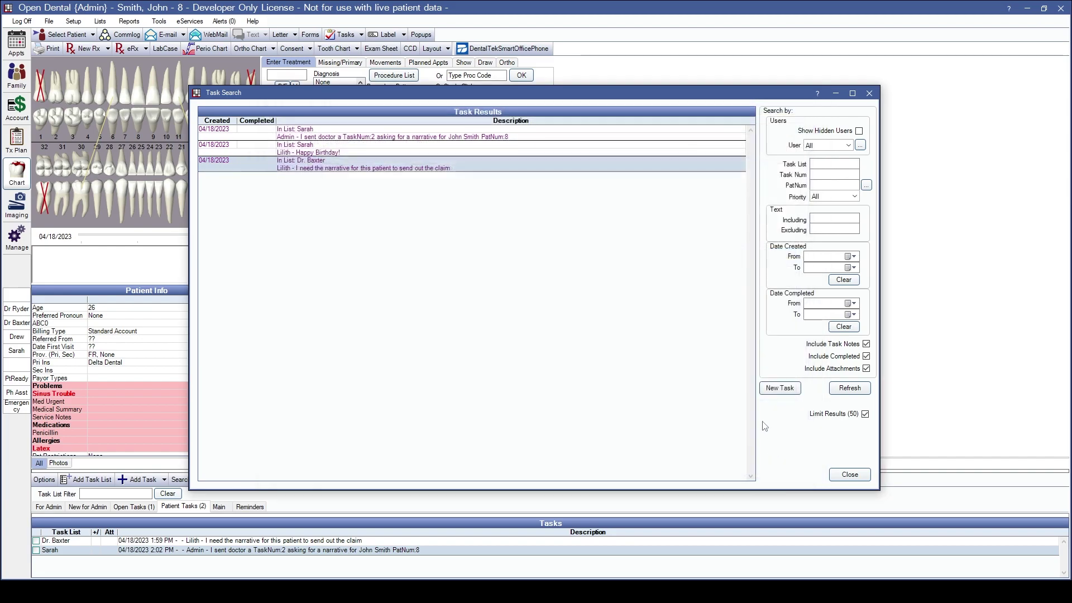
- Open TaskNum 2 from the first search result's context menu, review it and close it
click(362, 139)
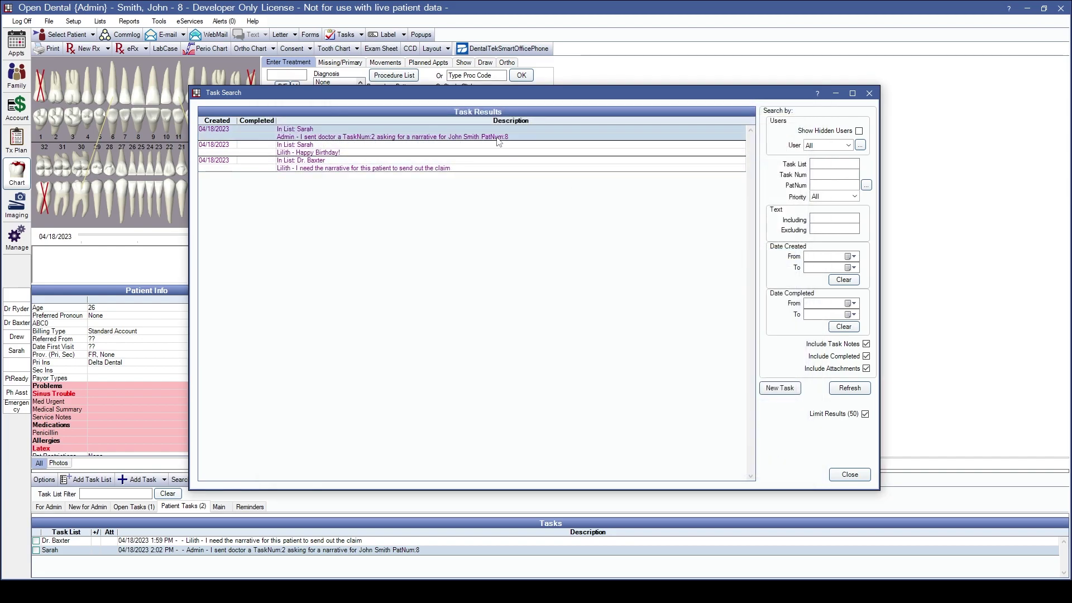
right_click(475, 137)
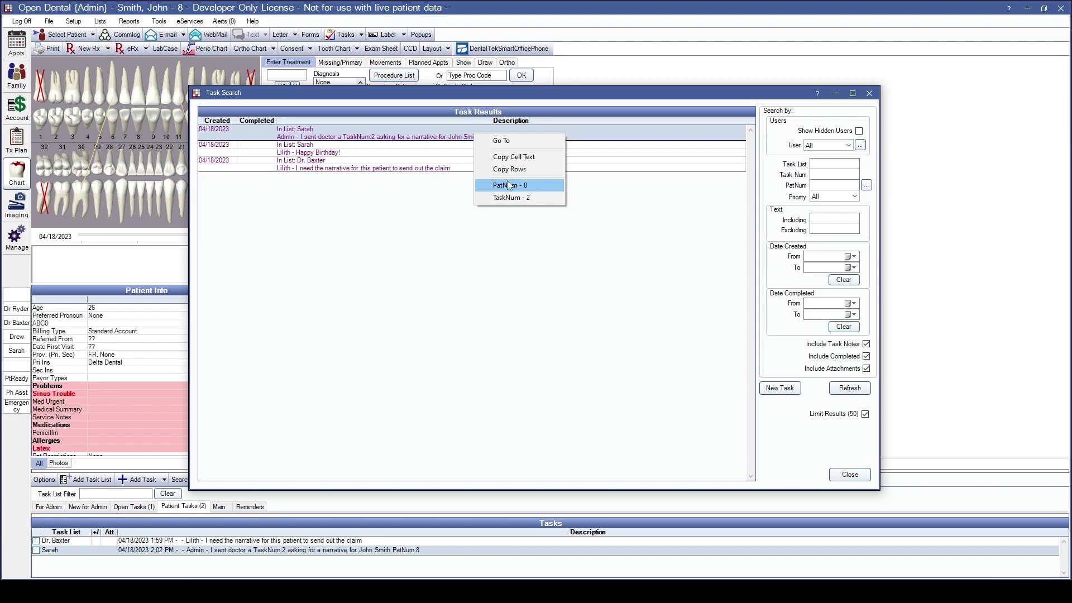
click(503, 197)
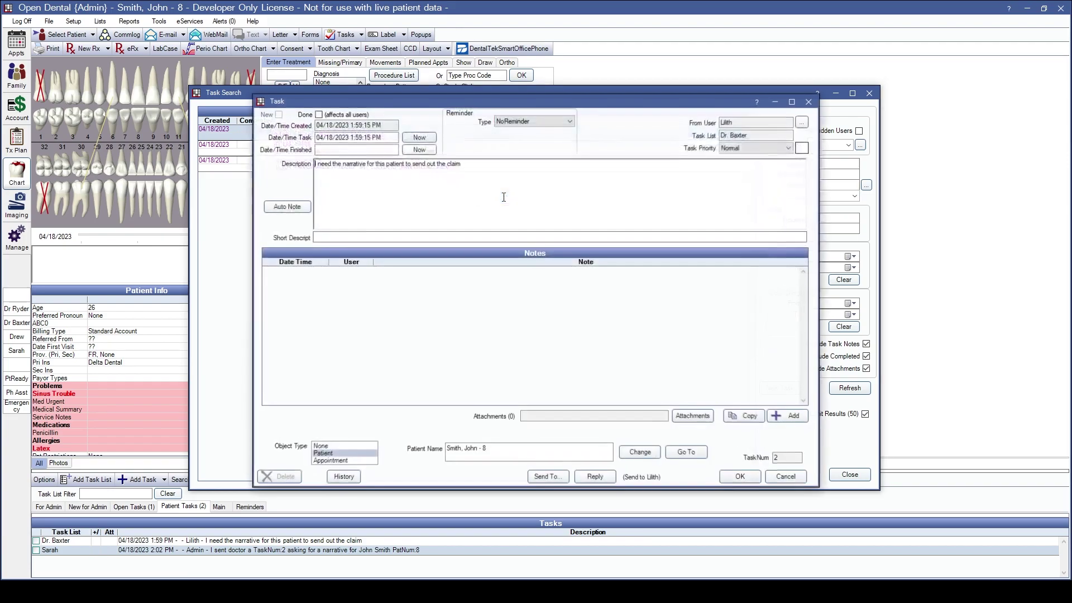
drag(460, 105, 669, 115)
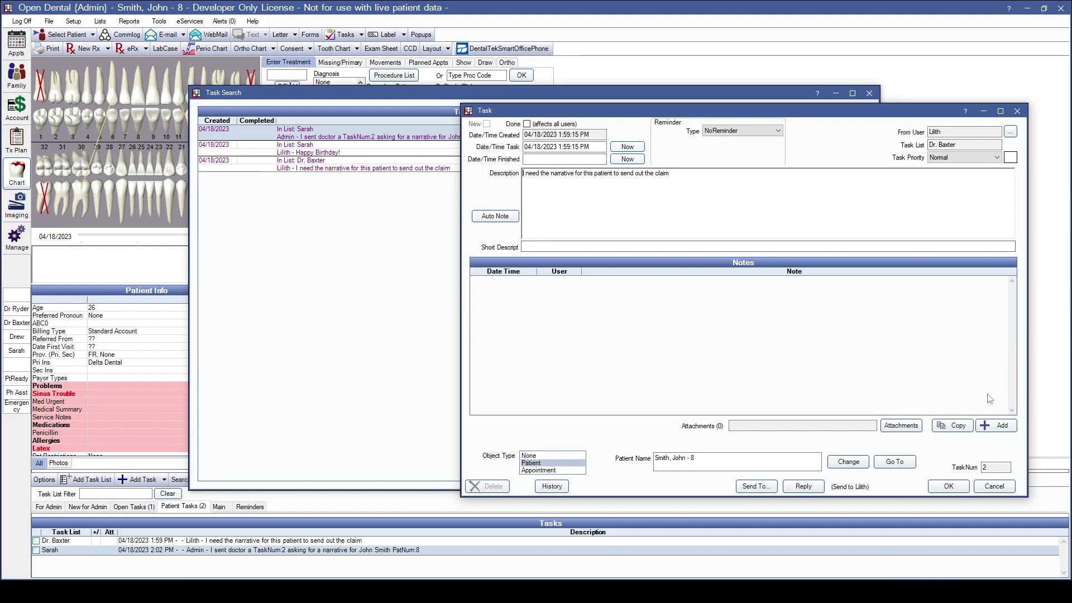
click(948, 487)
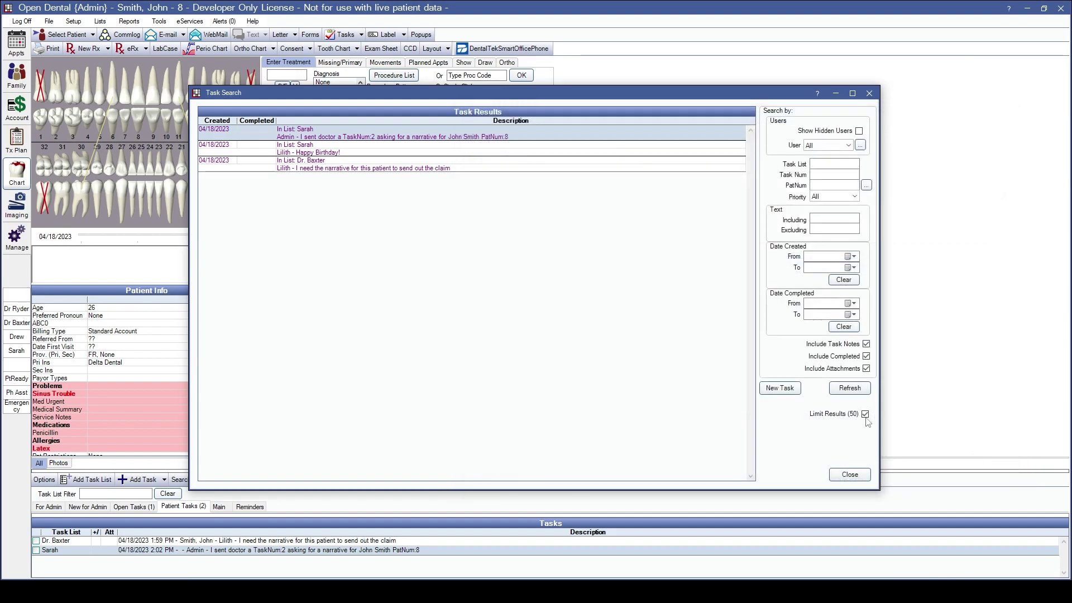
click(848, 474)
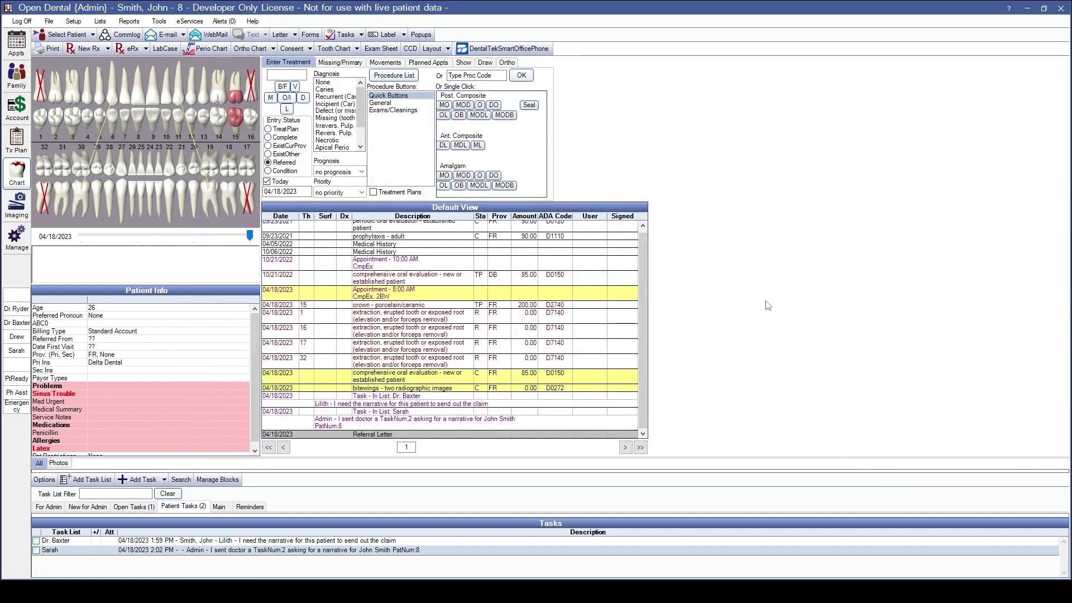